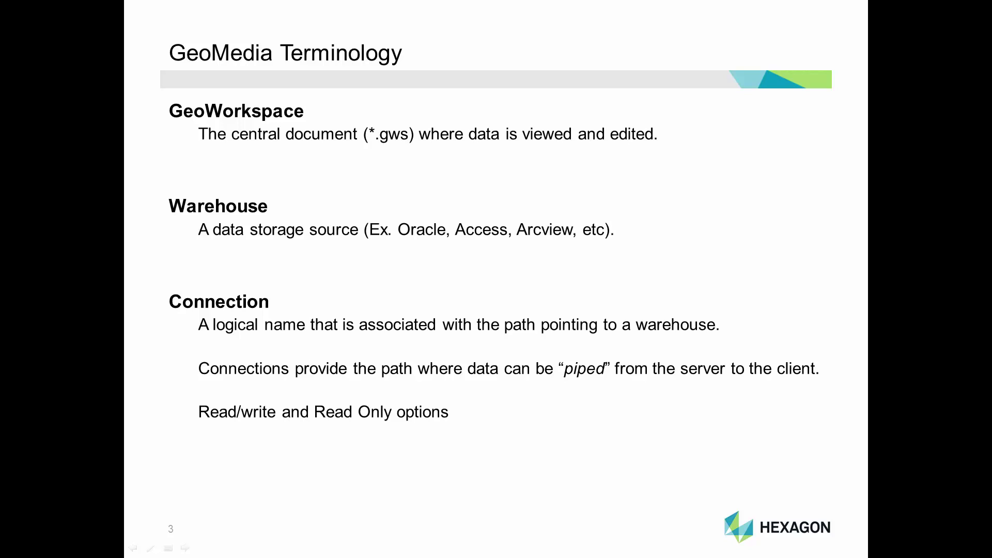
# Advance the slideshow past slide 3 toward 'The Flow of Data'.
pyautogui.press('Right')
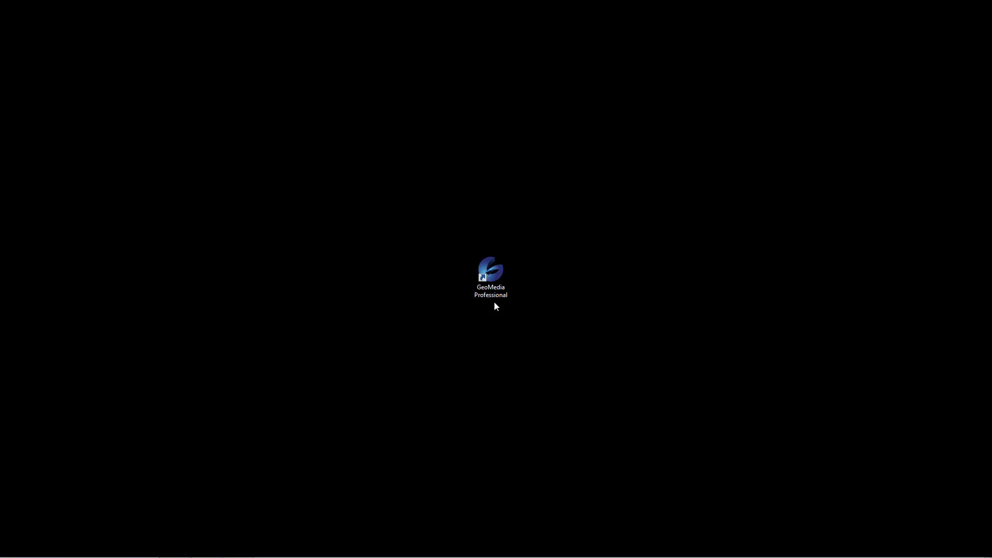
# Launch GeoMedia Professional and choose More Files... to browse the GeoWorkspaces folder.
pyautogui.doubleClick(495, 284)
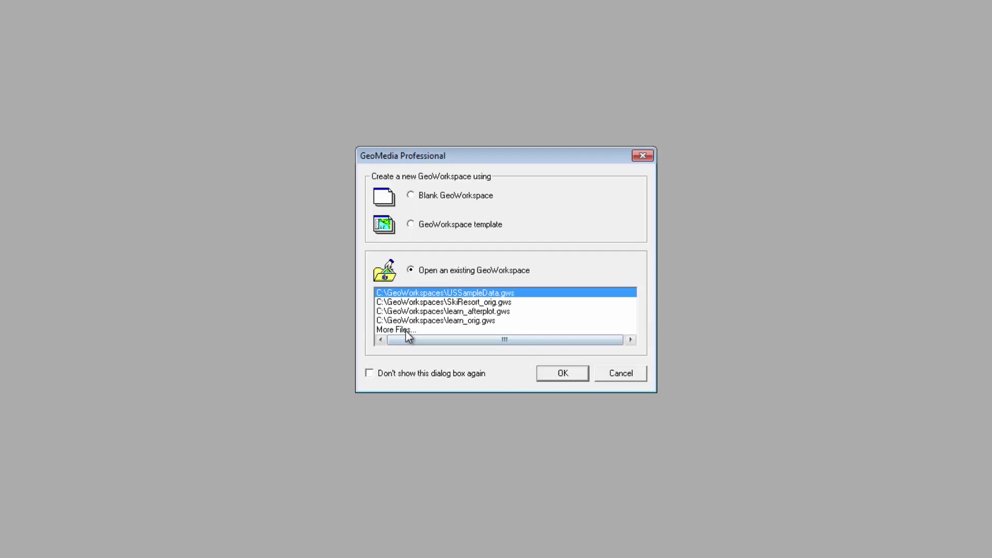
pyautogui.click(406, 333)
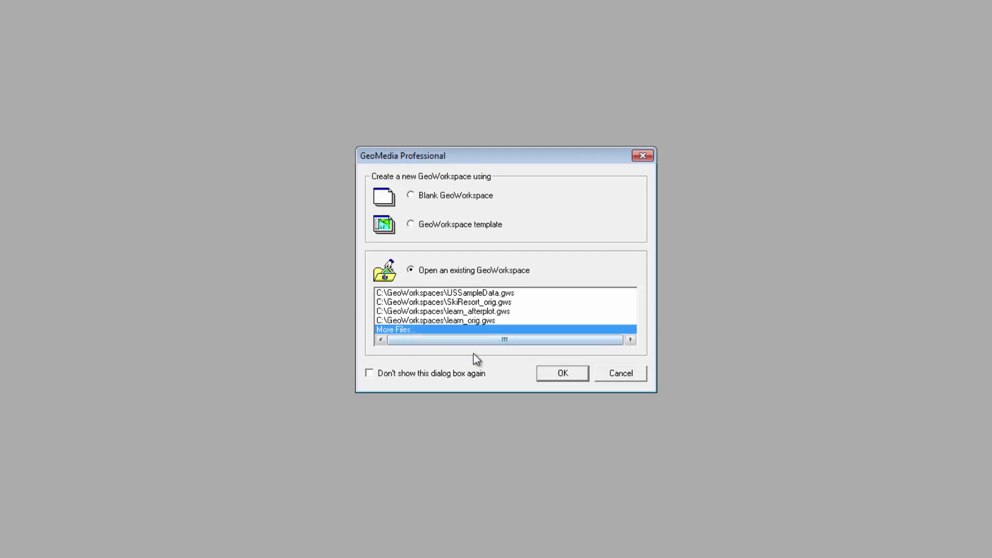
pyautogui.click(556, 375)
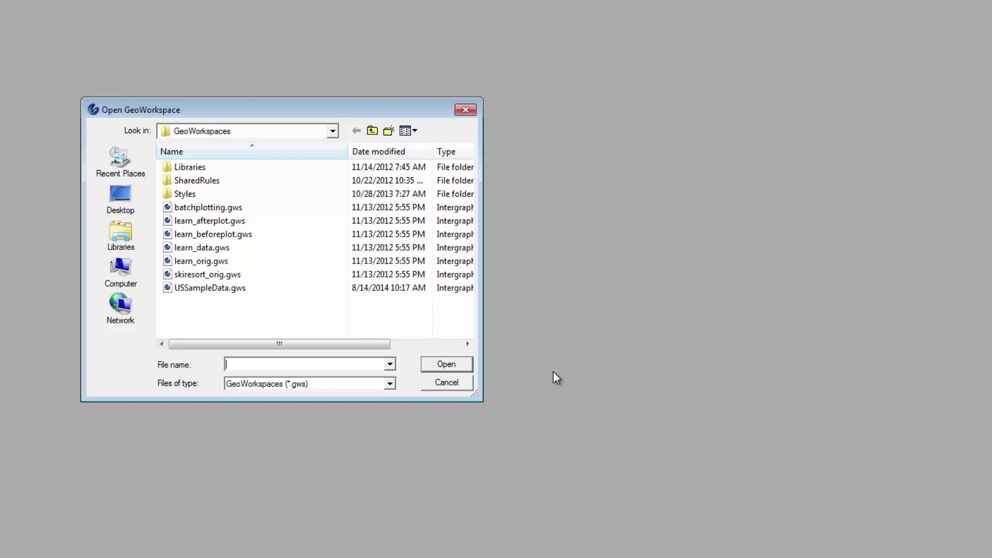
# Open the USSampleData.gws GeoWorkspace.
pyautogui.click(231, 288)
pyautogui.click(447, 365)
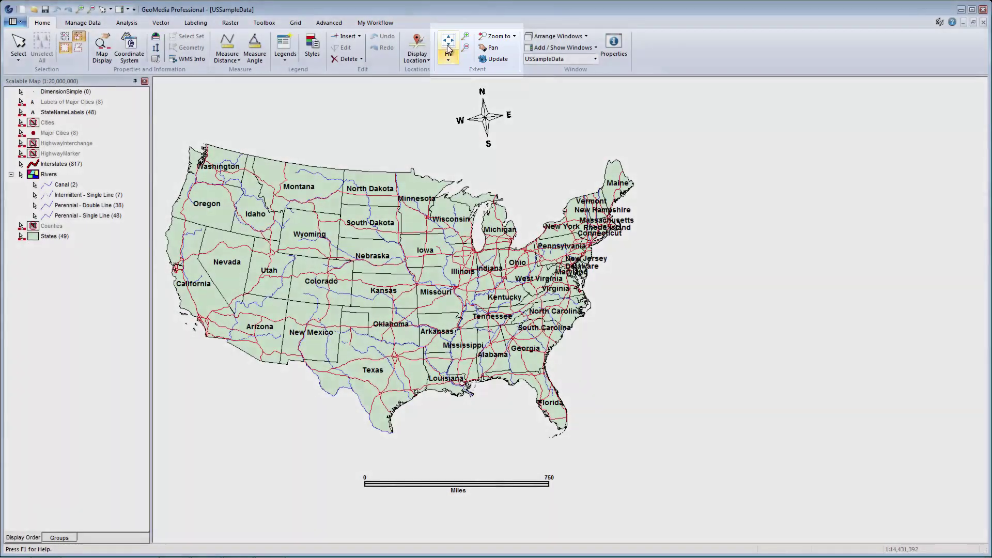
# Fit the map, then move the north arrow and scale bar to the lower-left corner.
pyautogui.click(448, 44)
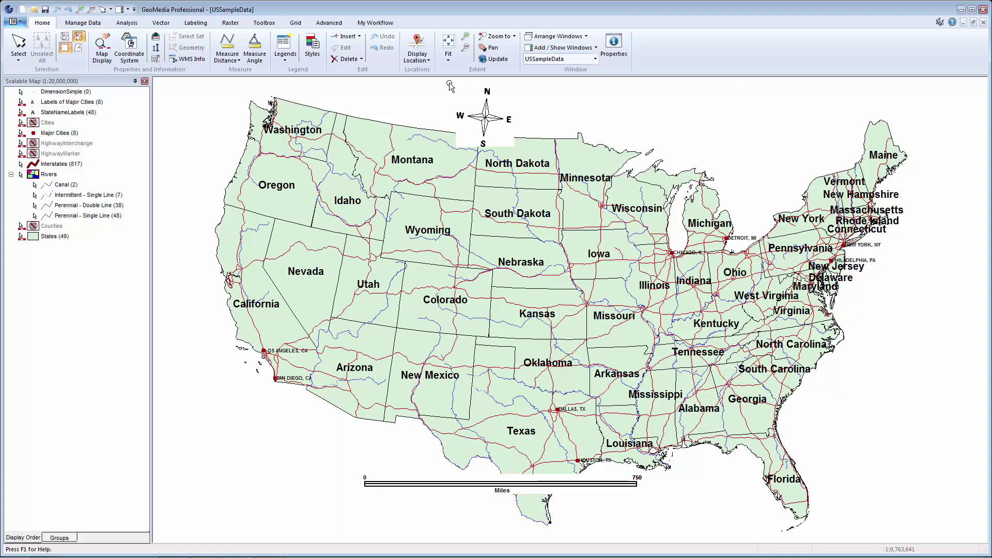
pyautogui.moveTo(478, 109); pyautogui.dragTo(199, 392)
pyautogui.moveTo(404, 488); pyautogui.dragTo(200, 496)
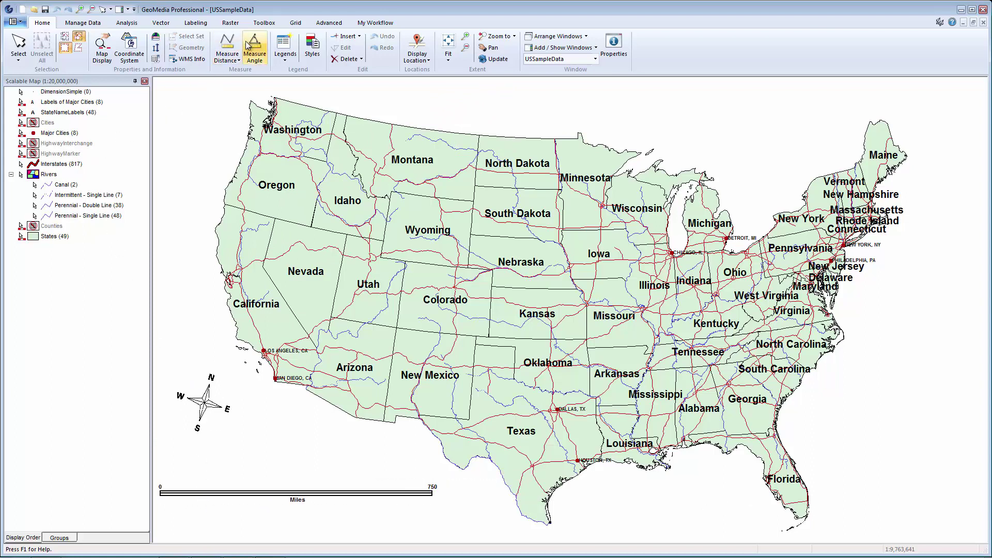
# Turn off the scale bar and north arrow in the Toolbox View group.
pyautogui.click(263, 22)
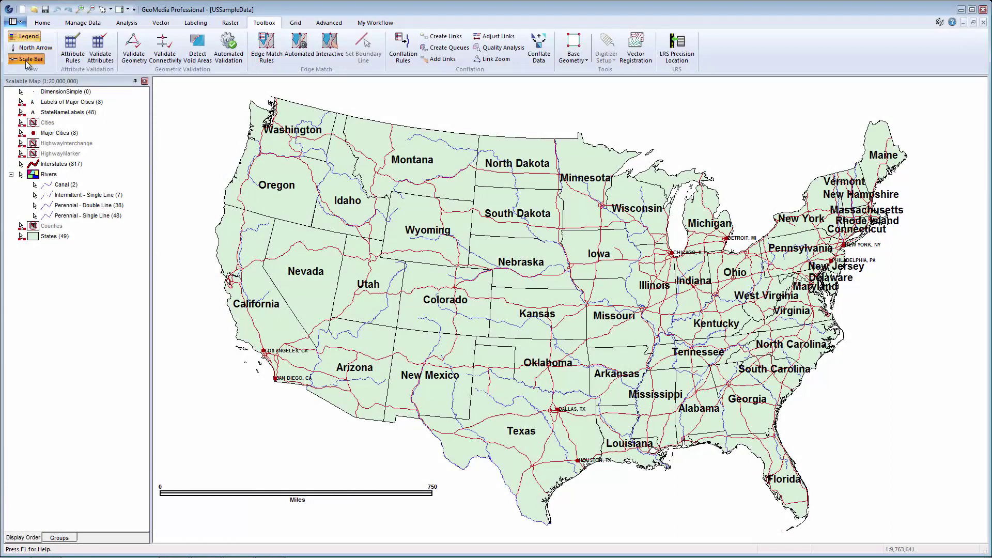
pyautogui.click(29, 60)
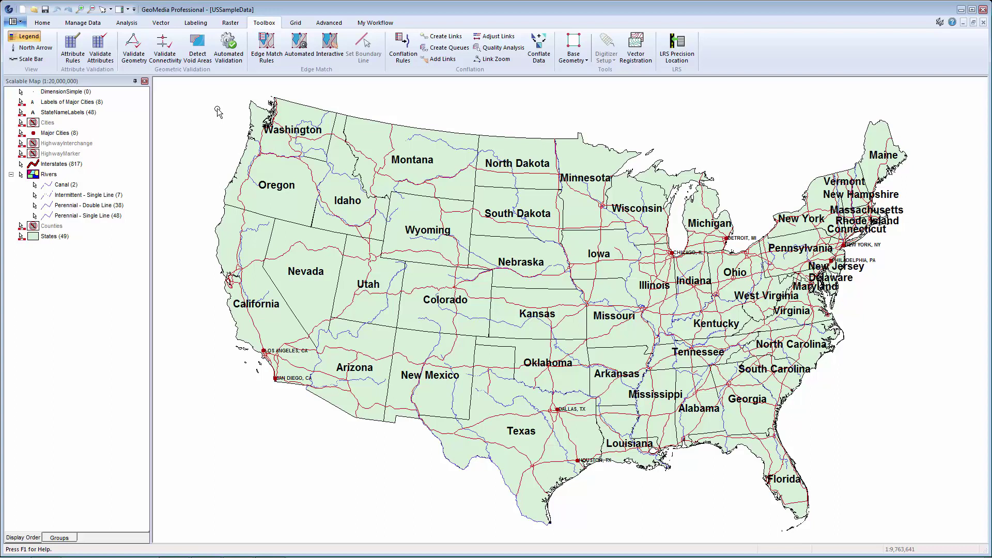
pyautogui.click(42, 22)
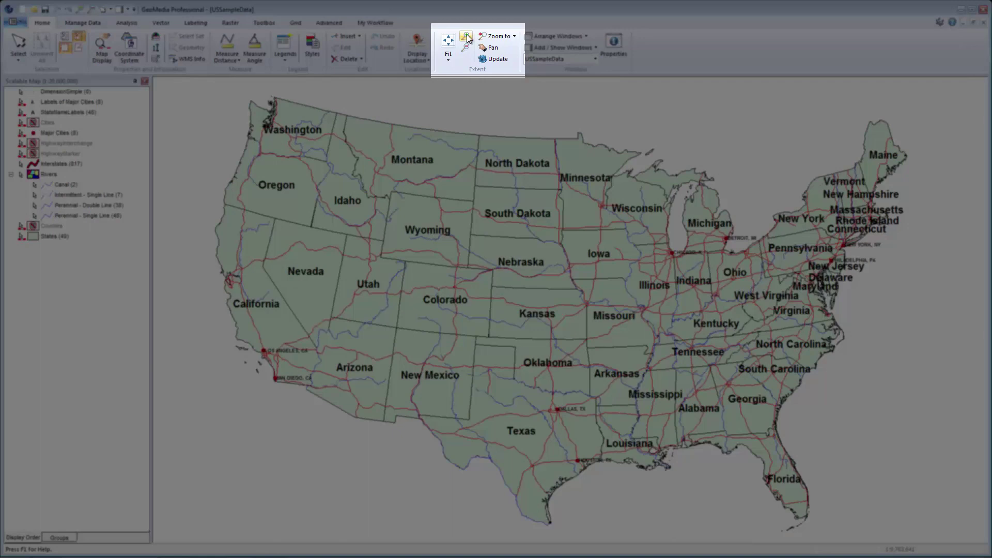
pyautogui.click(466, 36)
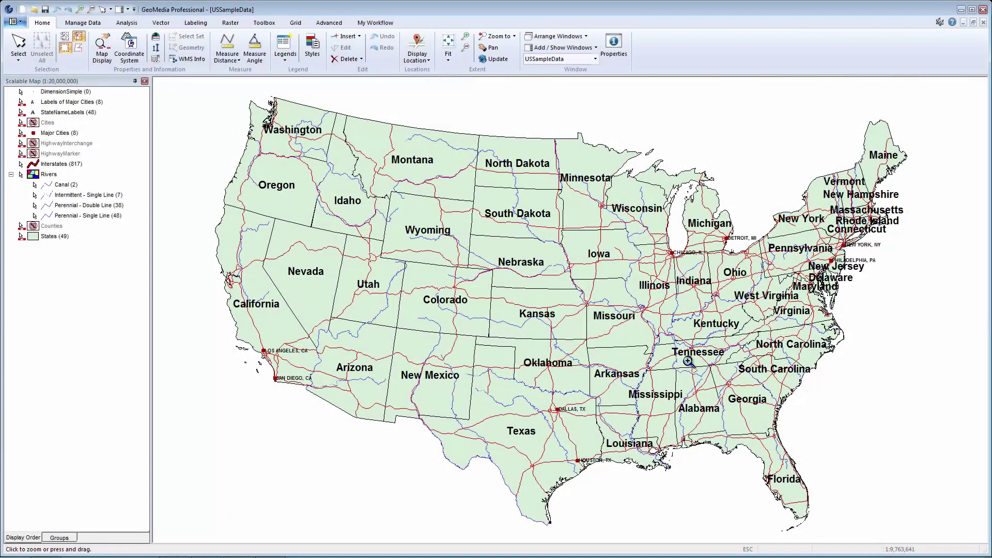
pyautogui.moveTo(692, 356); pyautogui.dragTo(787, 442)
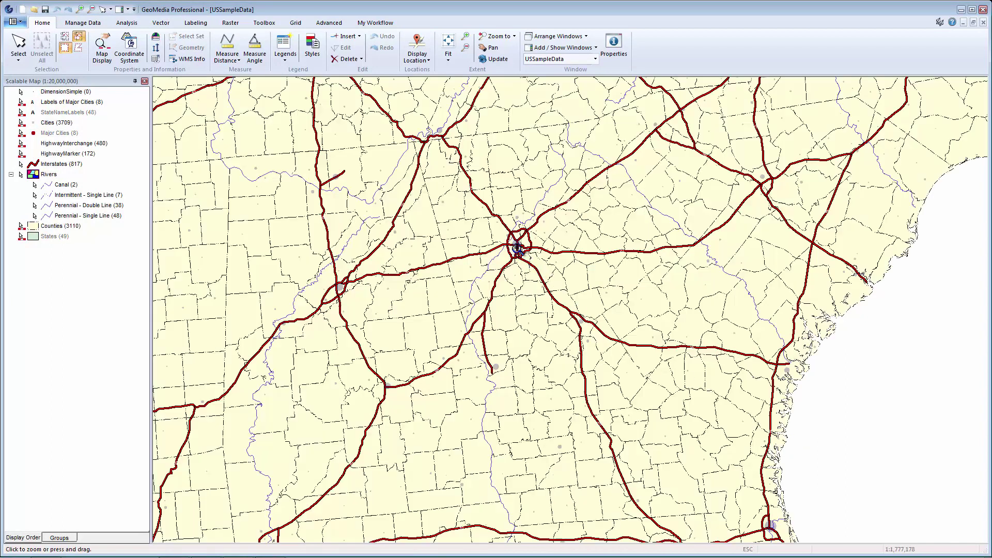
pyautogui.click(517, 248)
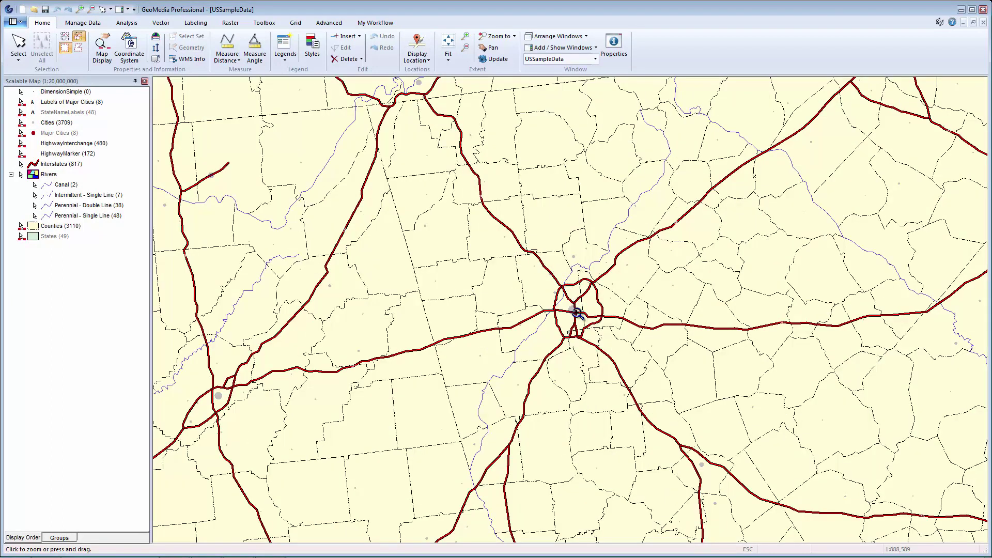
pyautogui.click(576, 312)
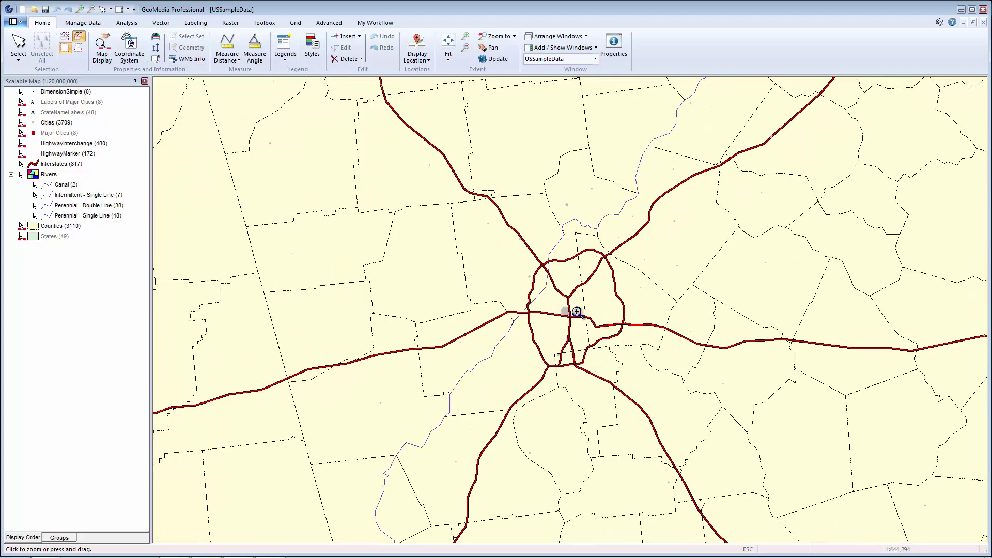
pyautogui.click(577, 313)
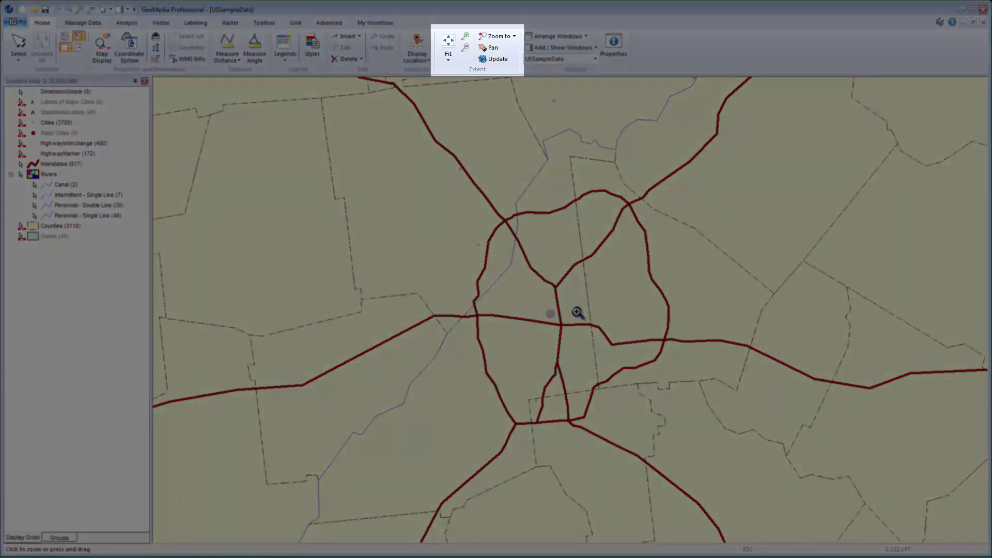
pyautogui.scroll(1, 527, 221)
pyautogui.click(493, 47)
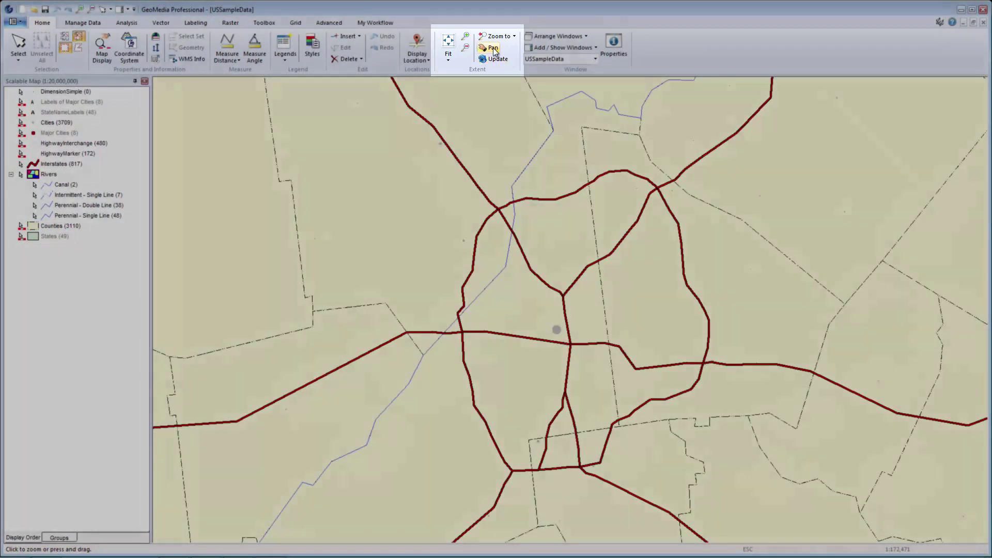
pyautogui.moveTo(554, 244); pyautogui.dragTo(397, 270)
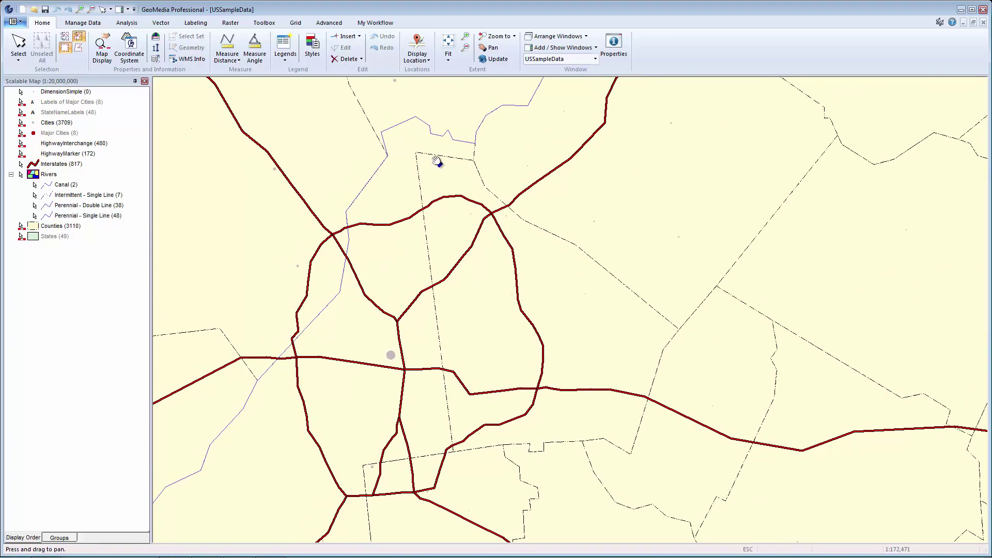
pyautogui.click(449, 46)
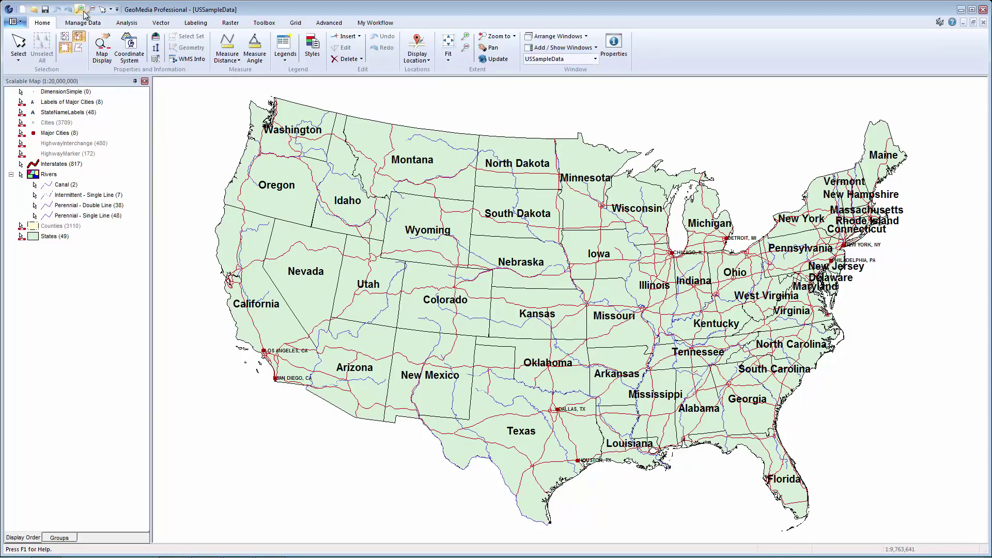
# Add Fit All and Pan from the Home category to the Quick Access Toolbar commands.
pyautogui.rightClick(81, 11)
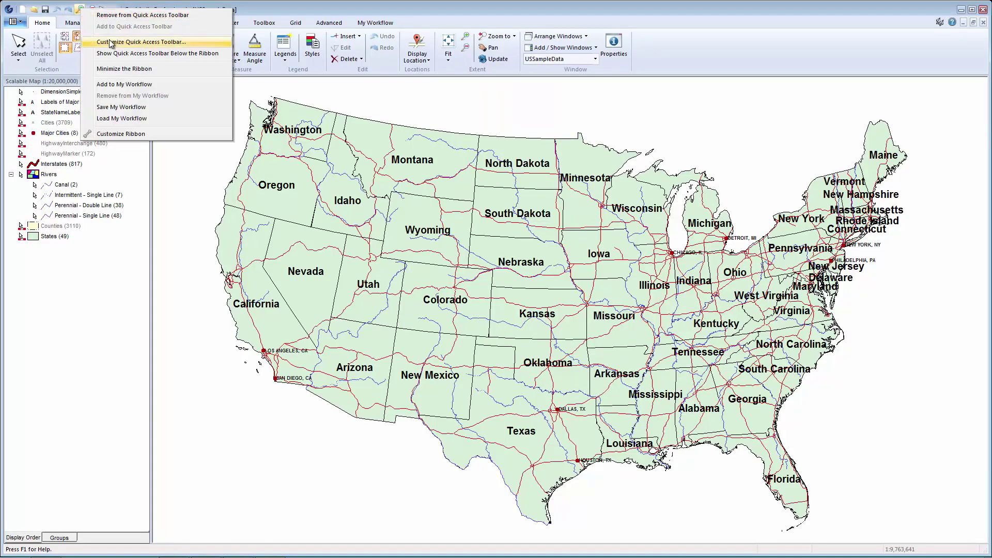
pyautogui.click(121, 134)
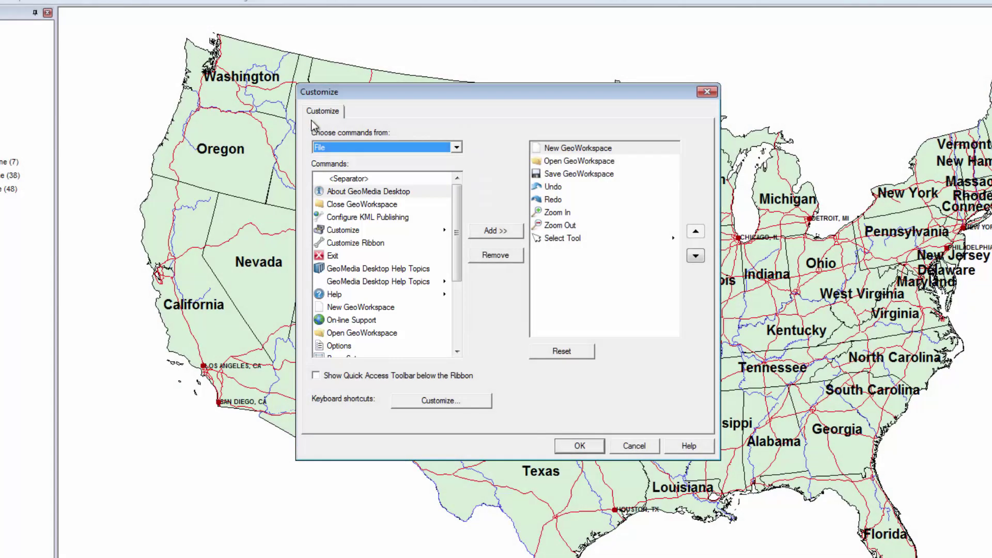
pyautogui.click(457, 148)
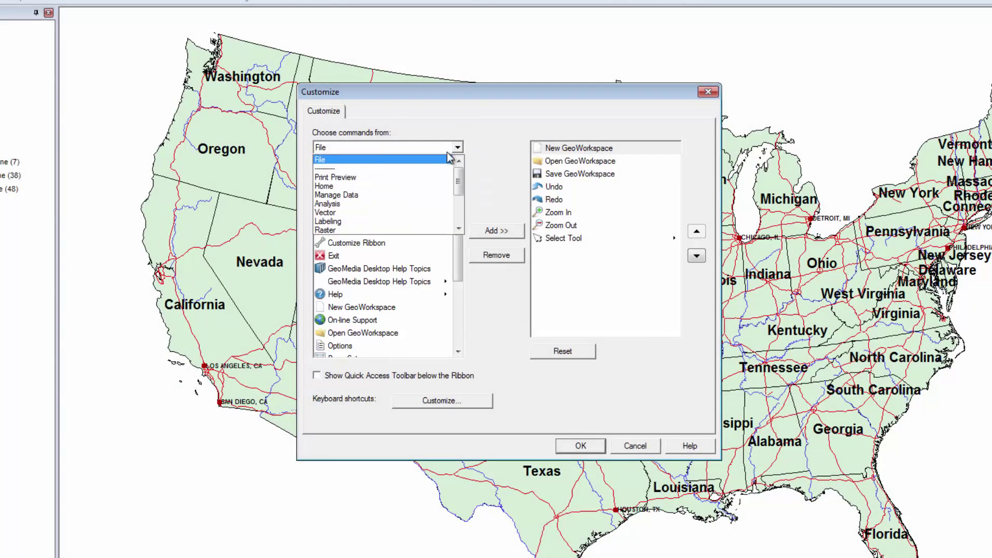
pyautogui.click(340, 187)
pyautogui.moveTo(456, 199); pyautogui.dragTo(457, 212)
pyautogui.click(336, 307)
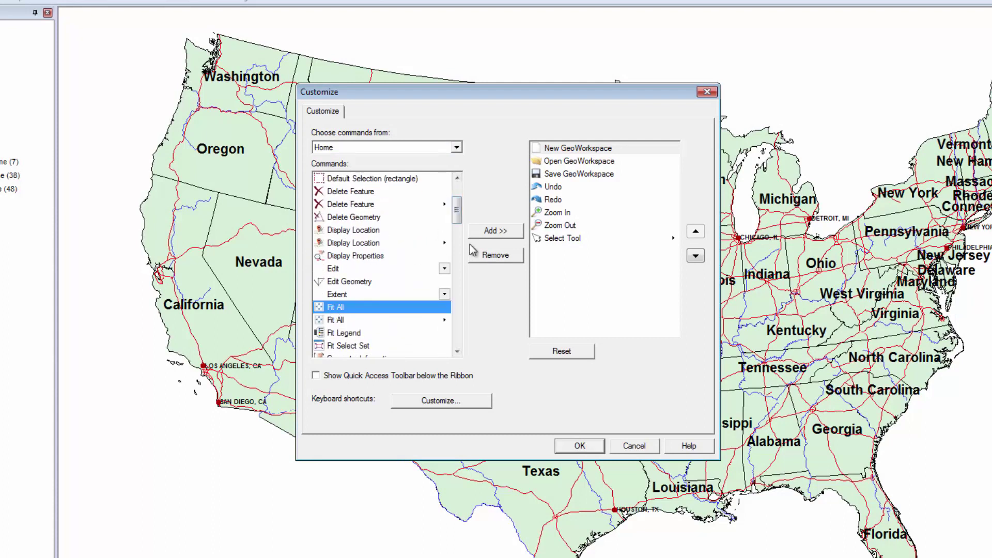
pyautogui.click(496, 231)
pyautogui.moveTo(458, 201); pyautogui.dragTo(461, 275)
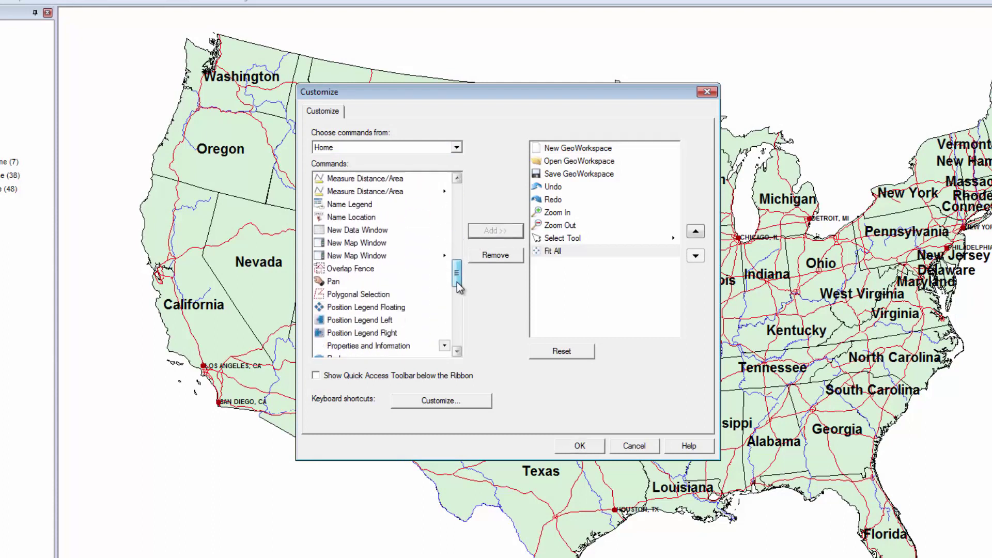
pyautogui.click(335, 281)
pyautogui.click(504, 231)
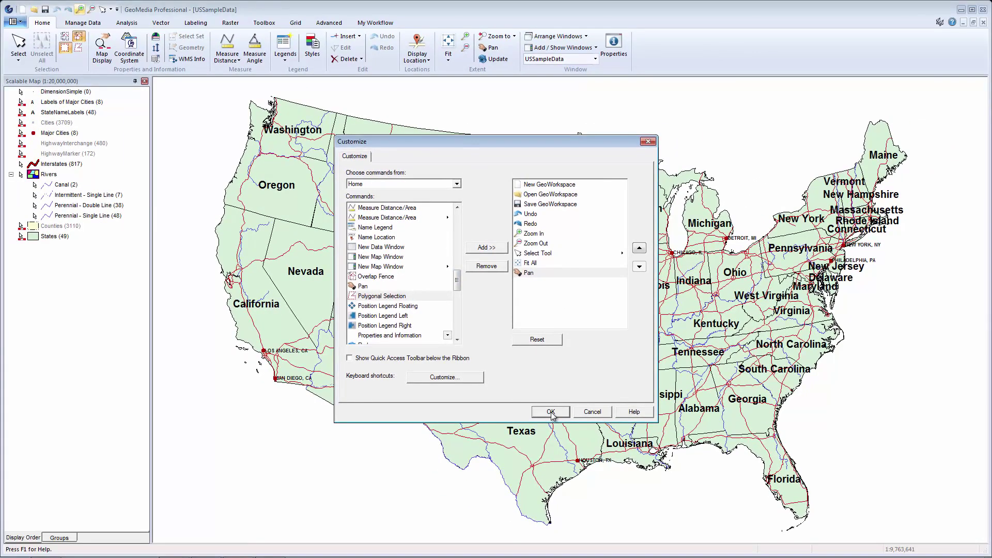
# Apply the customization and add New Map Window to the Quick Access Toolbar.
pyautogui.click(580, 444)
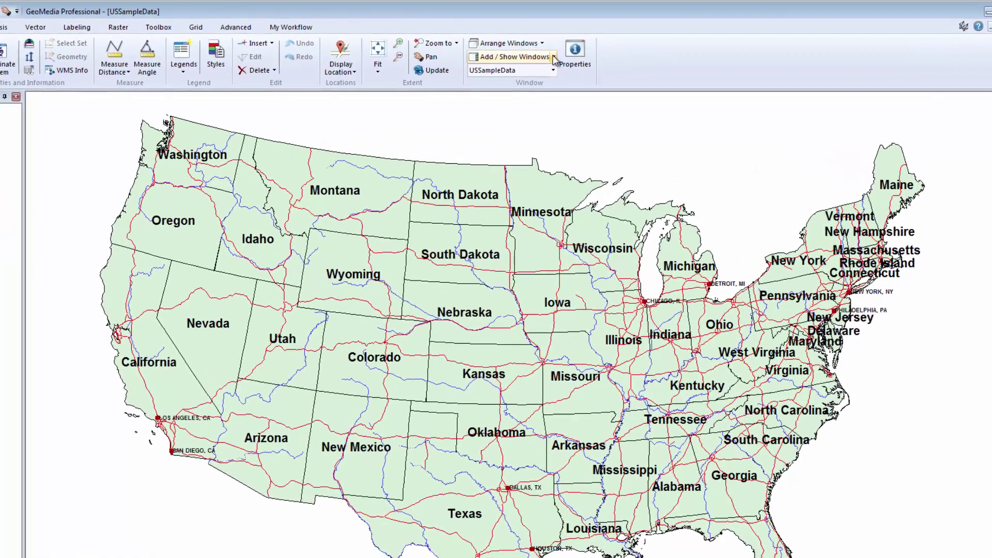
pyautogui.click(595, 48)
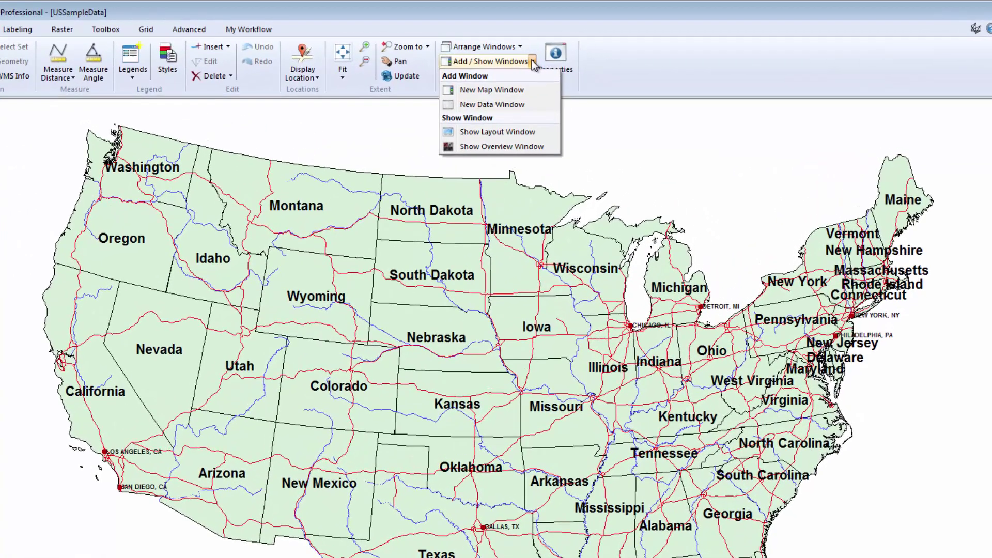
pyautogui.rightClick(521, 90)
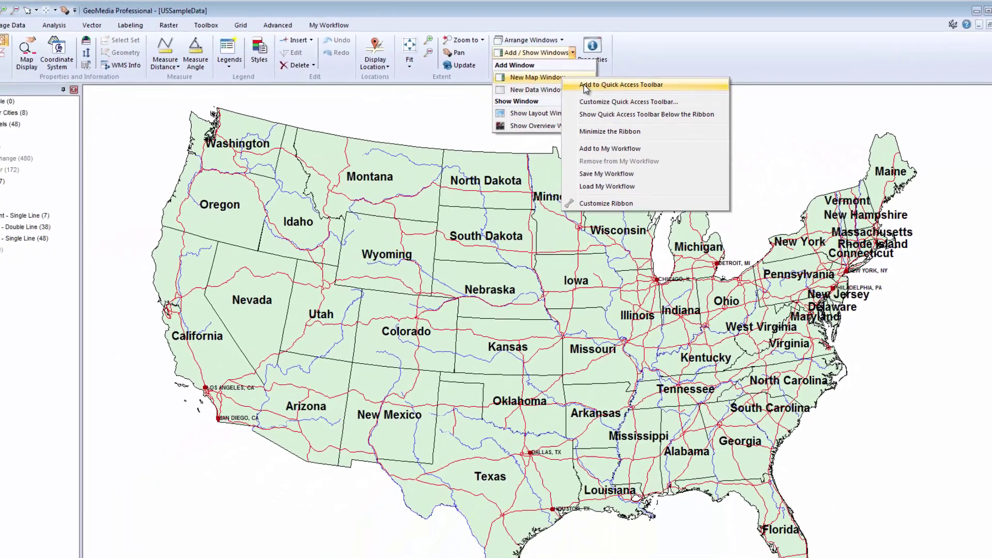
pyautogui.click(546, 99)
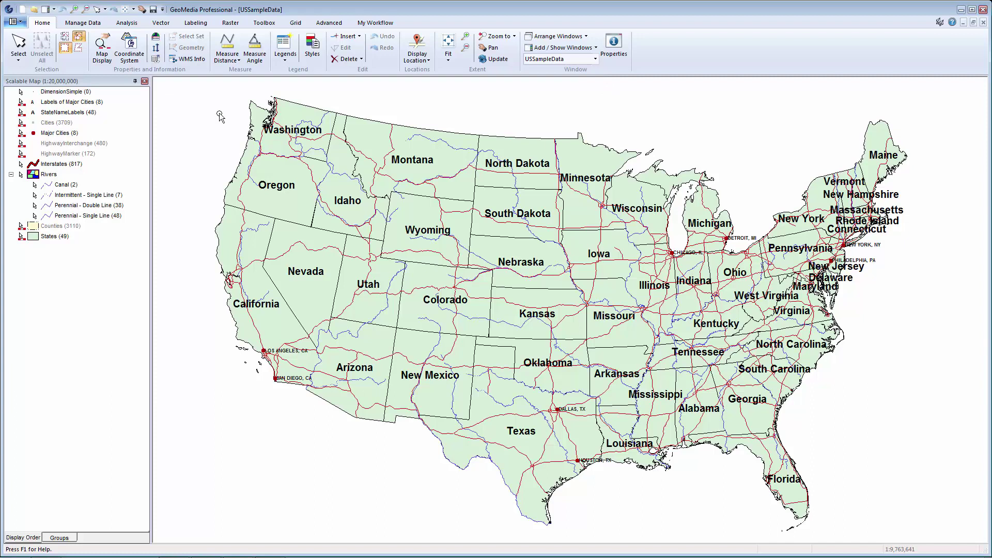
# Remove Redo from the Quick Access Toolbar.
pyautogui.rightClick(76, 9)
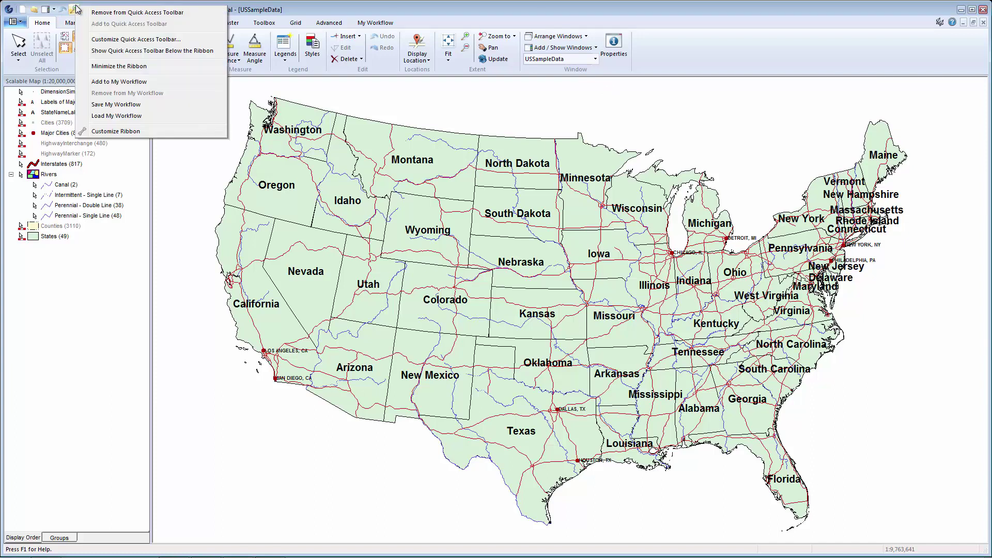
pyautogui.click(129, 39)
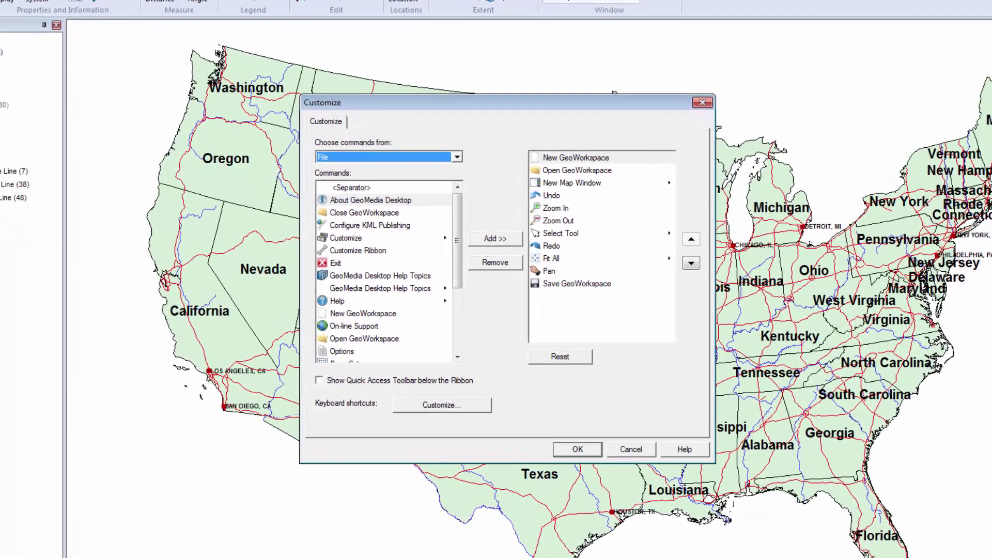
pyautogui.click(549, 247)
pyautogui.click(490, 265)
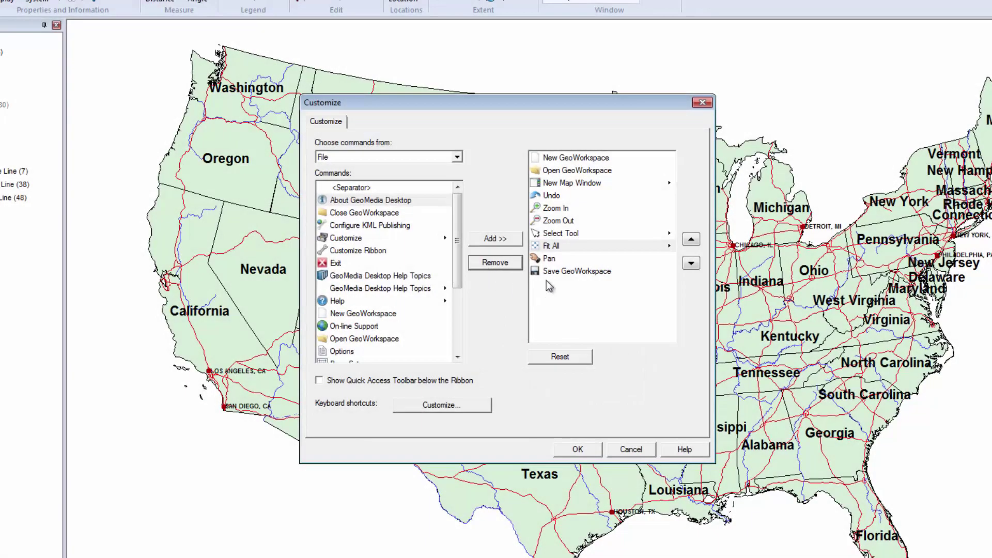
# Move Save GeoWorkspace up to sit right after New Map Window, and apply.
pyautogui.click(553, 272)
pyautogui.click(695, 242)
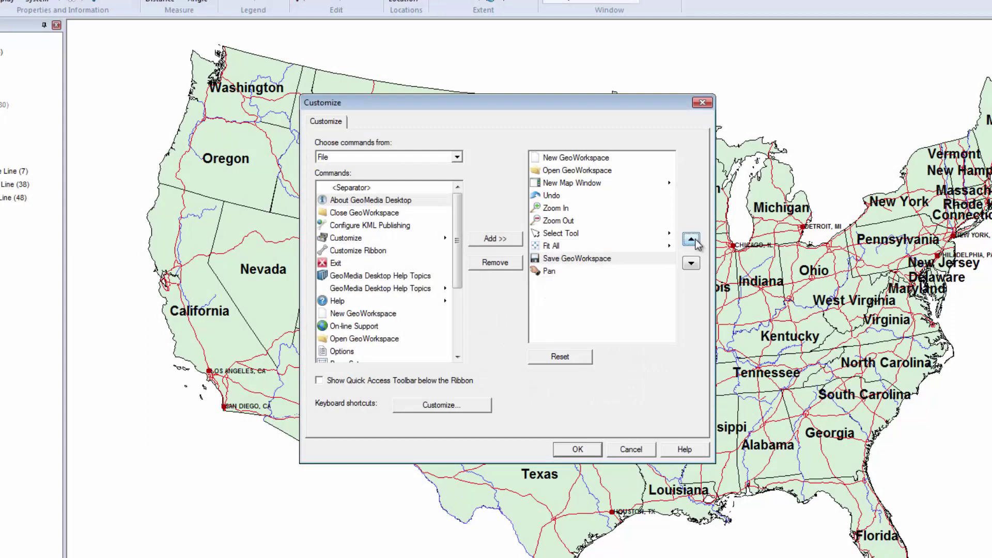
pyautogui.click(695, 242)
pyautogui.click(695, 242)
pyautogui.click(695, 242)
pyautogui.click(696, 242)
pyautogui.click(695, 242)
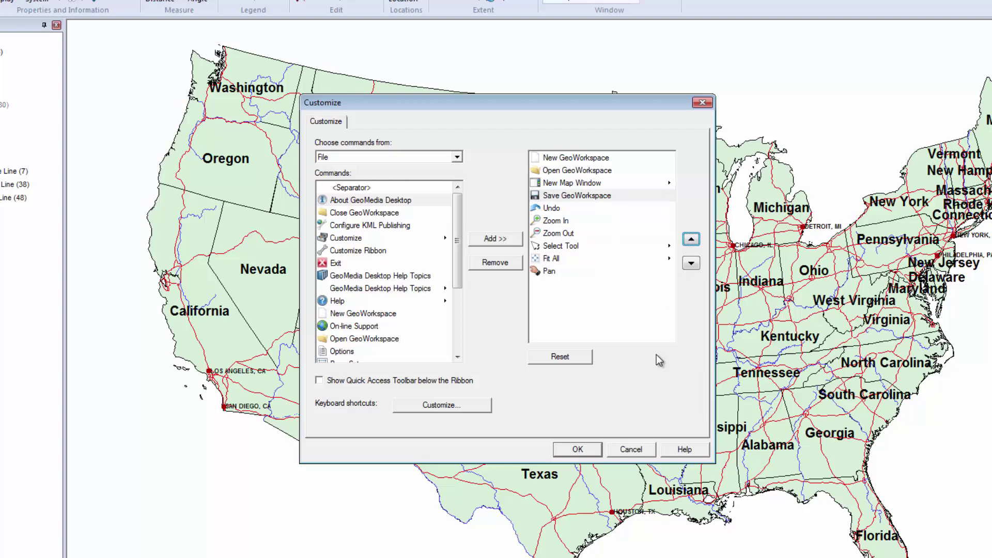
pyautogui.click(575, 449)
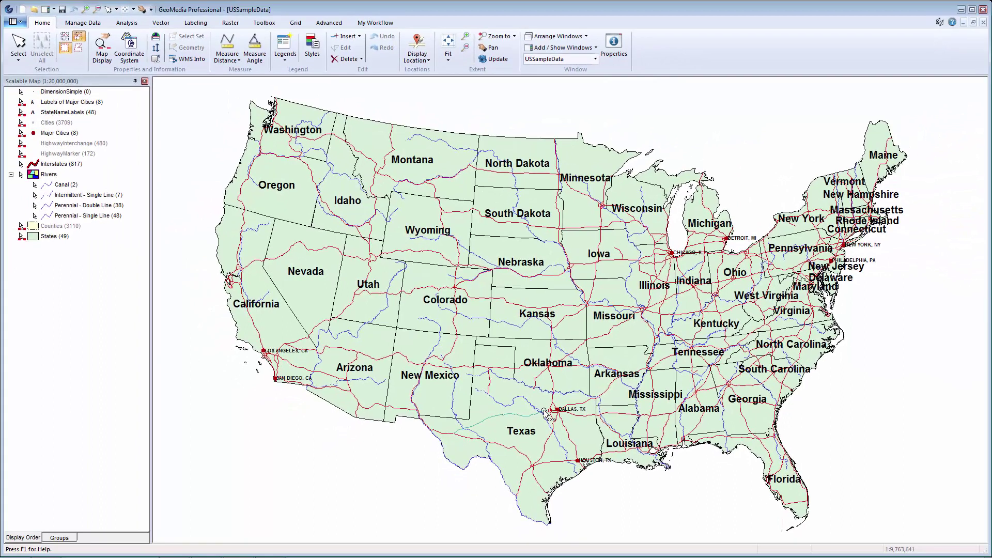
# Enable caching in Options and view the Caching Explained help topic.
pyautogui.click(21, 23)
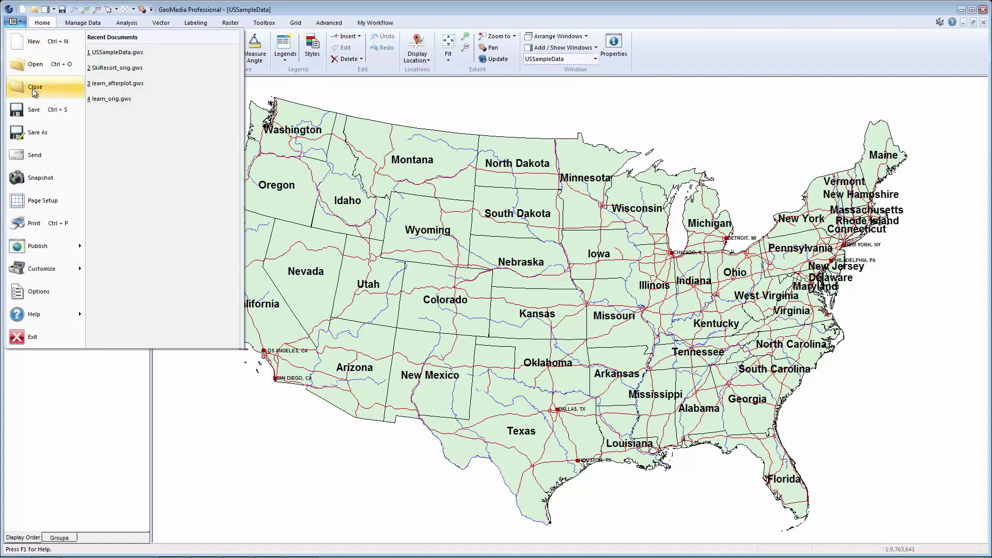
pyautogui.click(40, 289)
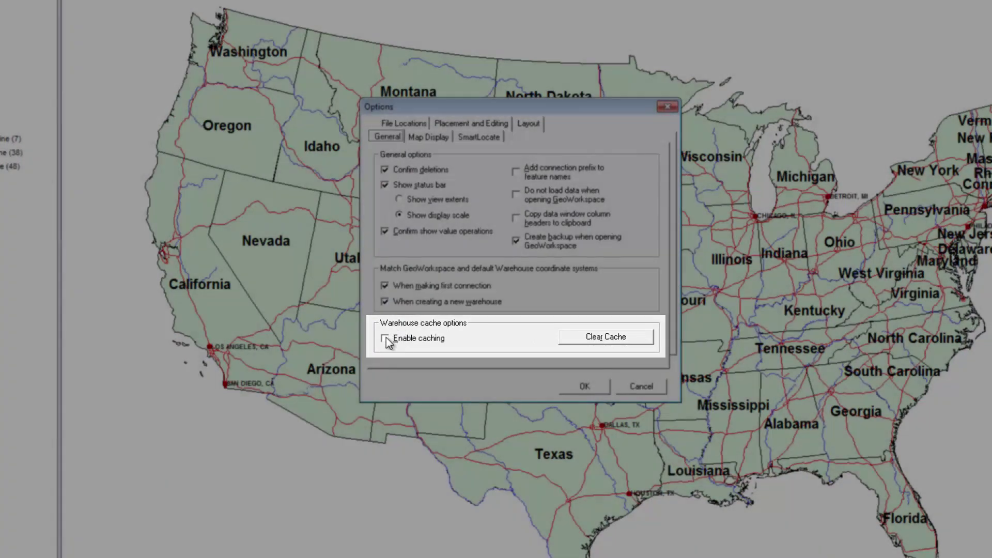
pyautogui.click(387, 340)
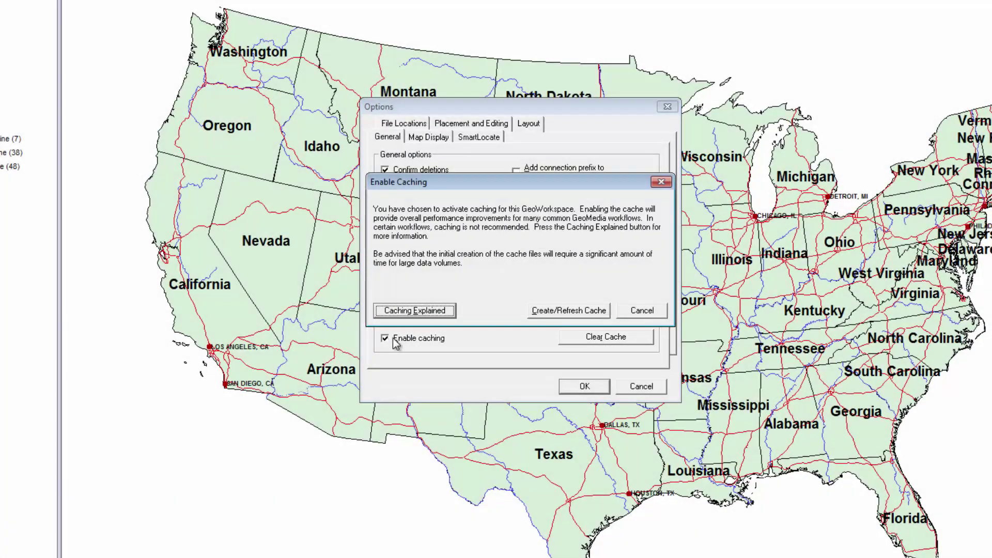
pyautogui.click(412, 314)
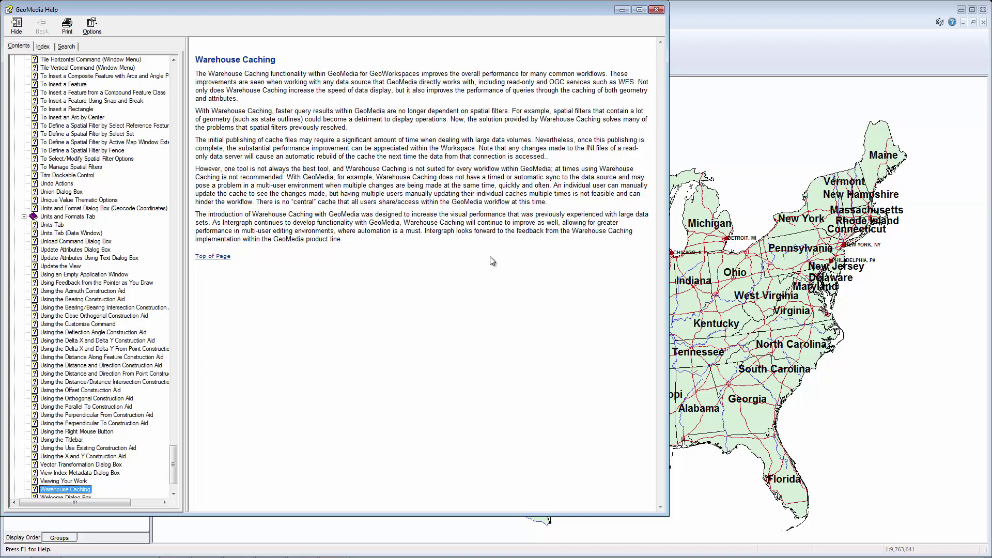
# Build the warehouse cache, check the Warehouse Cache Files location, and close Options.
pyautogui.click(657, 10)
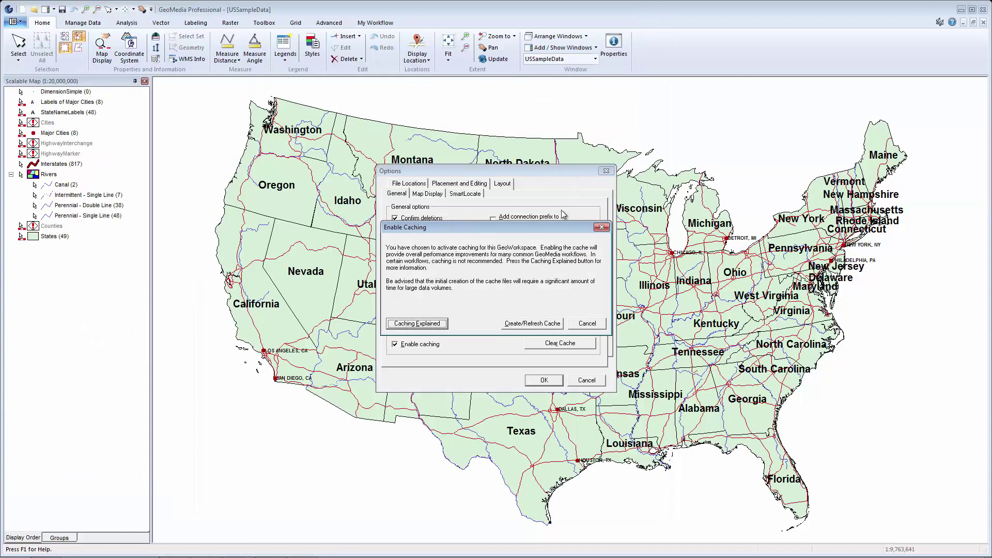
pyautogui.click(533, 325)
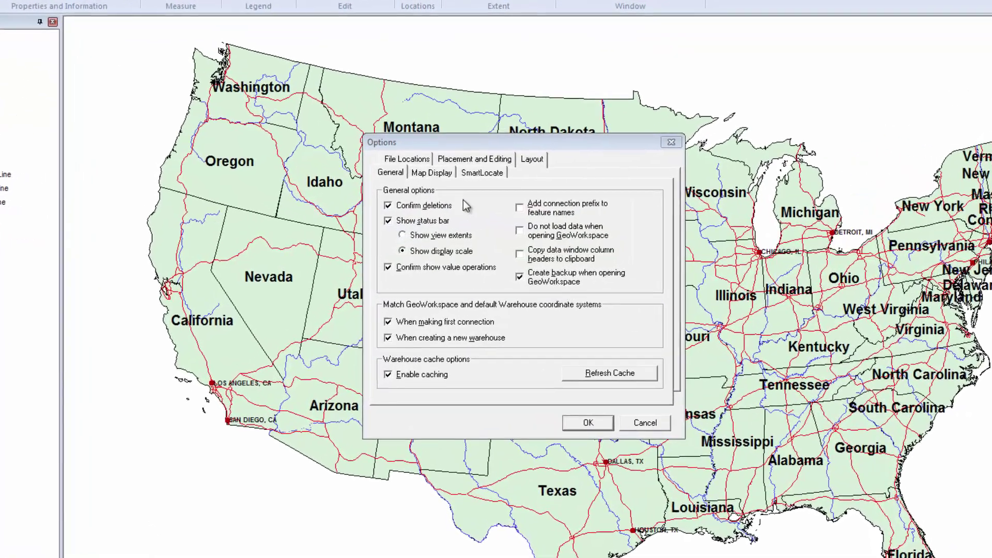
pyautogui.click(420, 158)
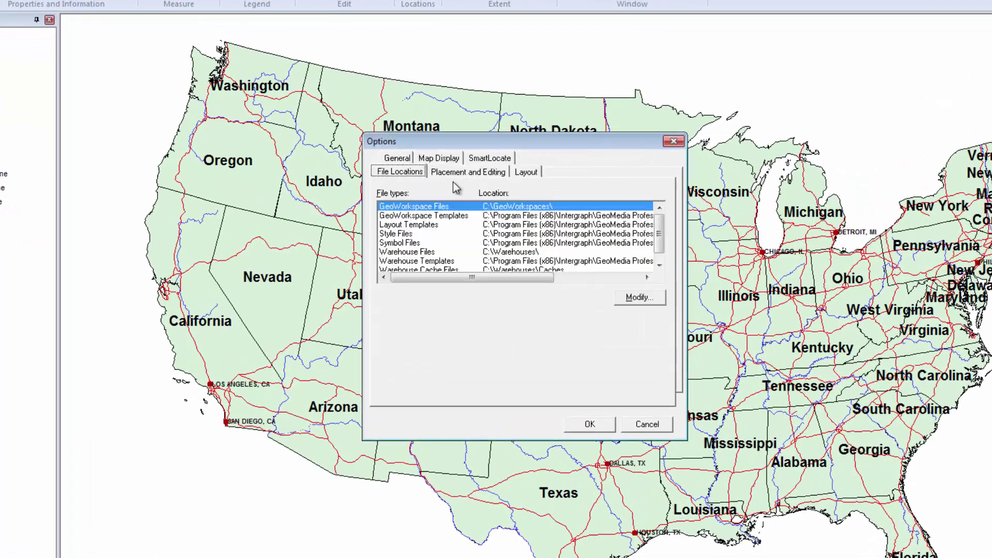
pyautogui.click(660, 265)
pyautogui.click(445, 262)
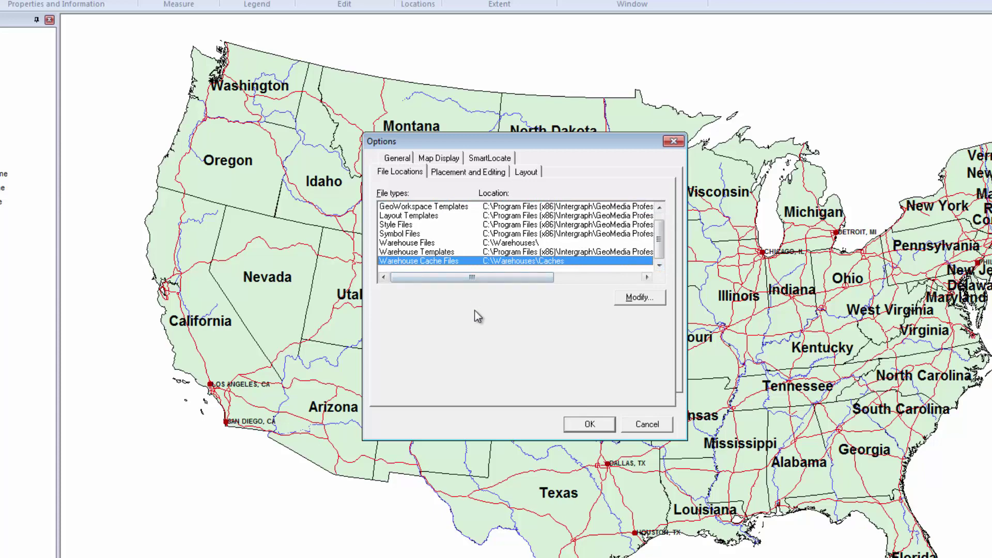
pyautogui.click(588, 425)
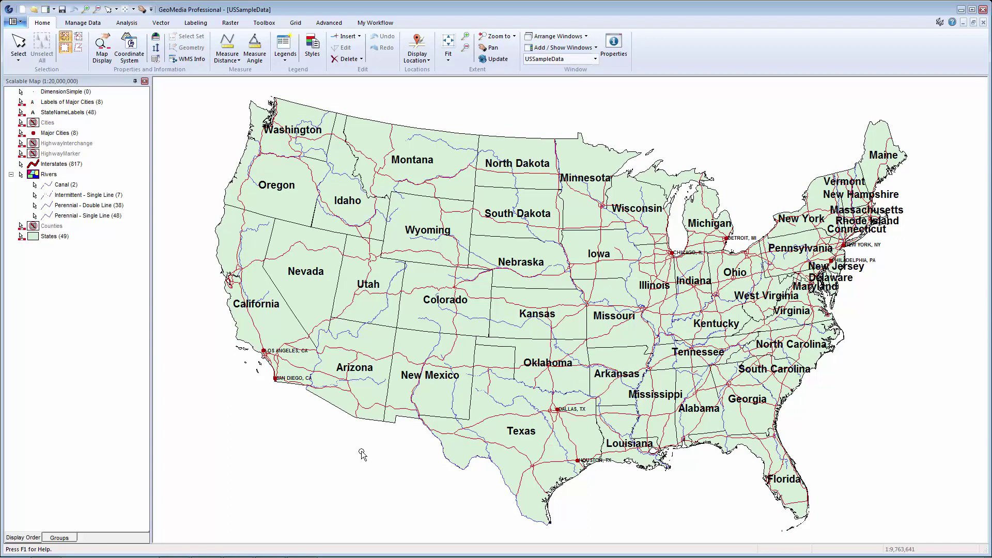
pyautogui.click(417, 281)
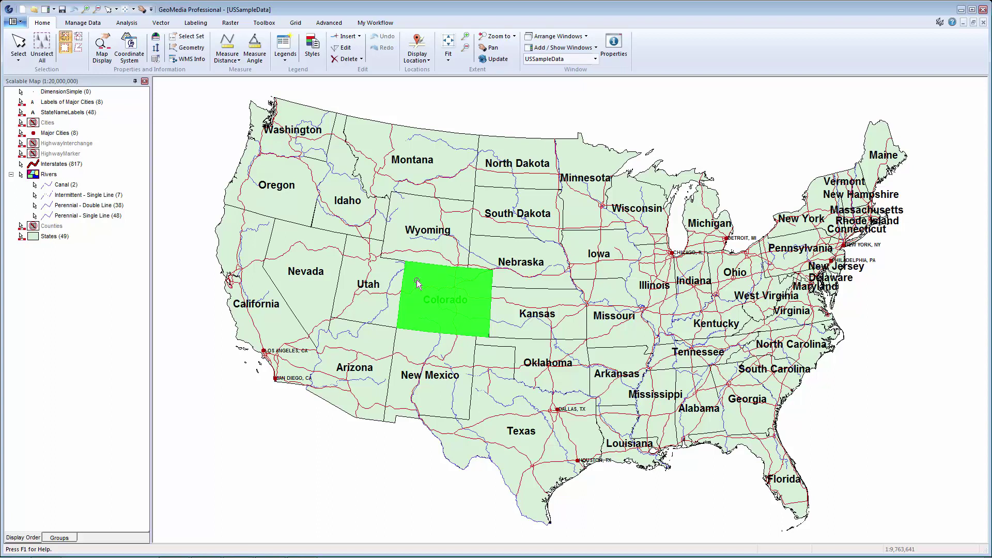
pyautogui.moveTo(416, 281); pyautogui.dragTo(582, 441)
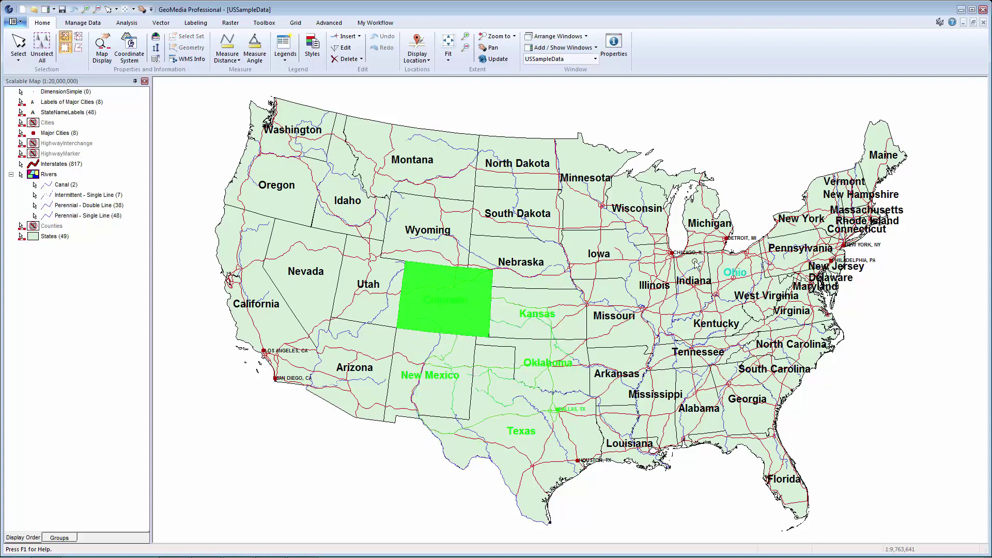
pyautogui.moveTo(727, 298); pyautogui.dragTo(835, 364)
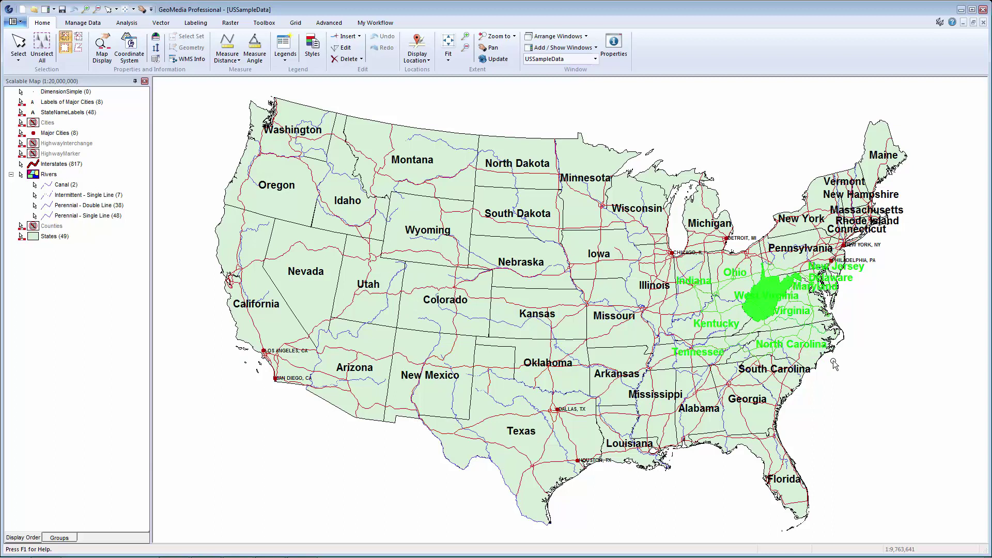
pyautogui.press('Escape')
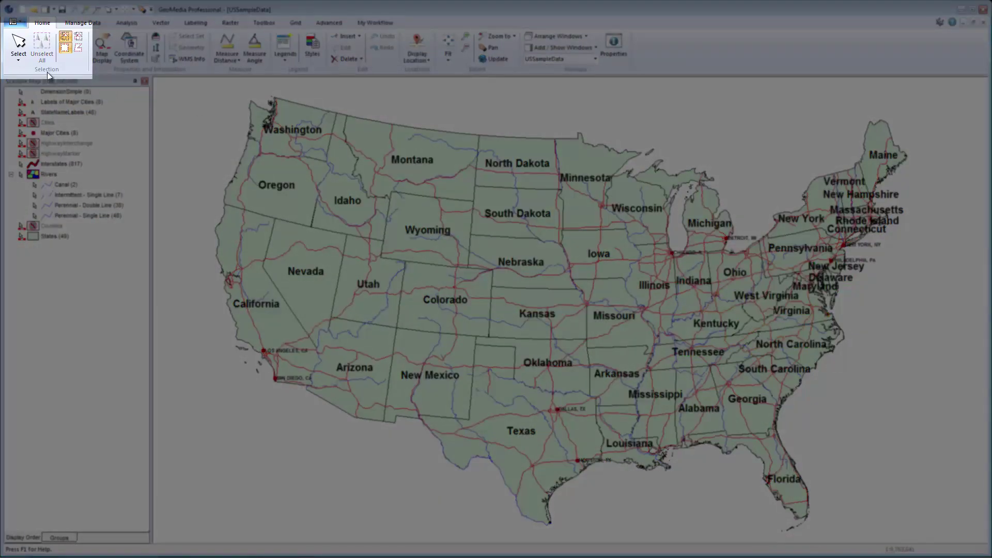
# Select the northwestern states with a rectangle, then clear that selection.
pyautogui.click(78, 36)
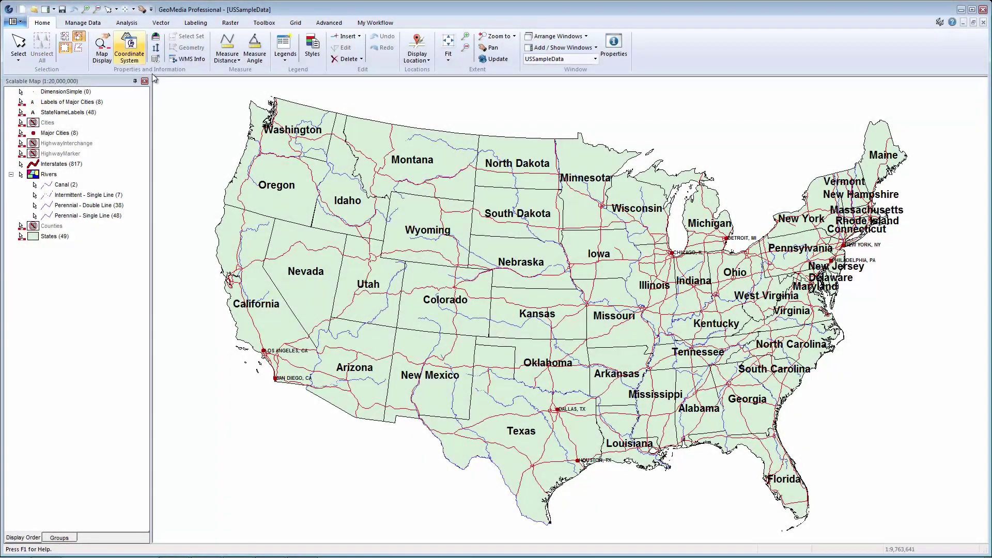
pyautogui.moveTo(297, 149); pyautogui.dragTo(428, 218)
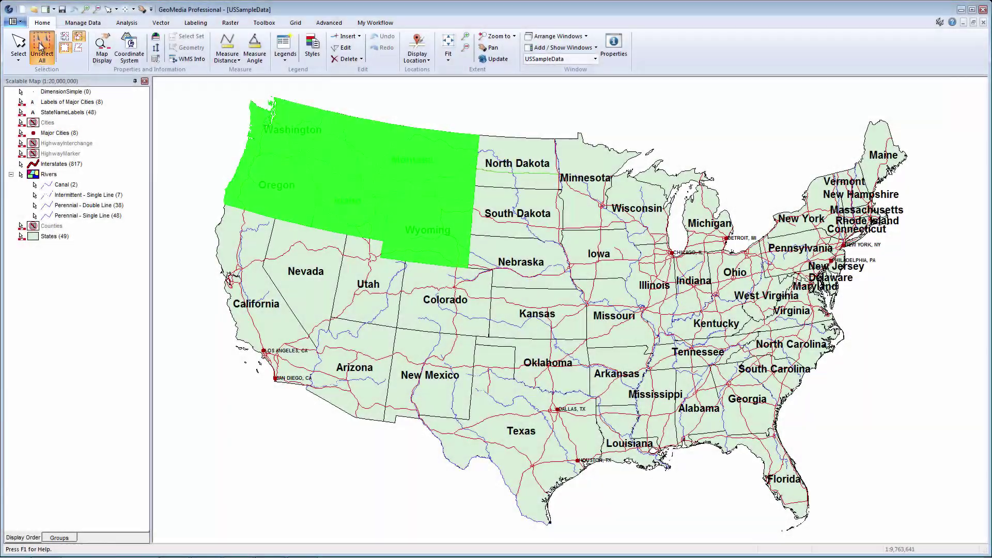
pyautogui.click(42, 46)
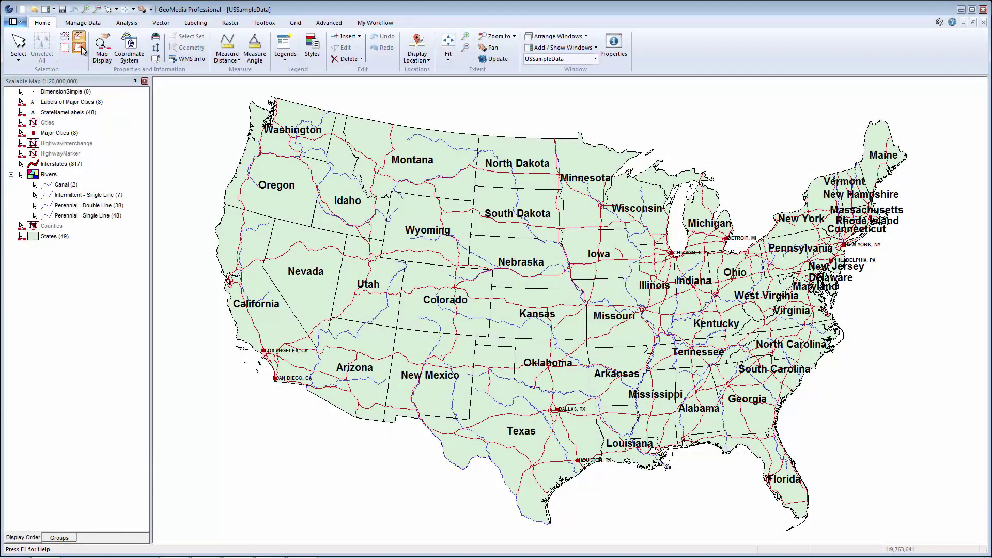
# Select Washington, Oregon, Idaho and Montana with a polygon fence.
pyautogui.click(81, 48)
pyautogui.click(284, 186)
pyautogui.click(347, 167)
pyautogui.click(342, 104)
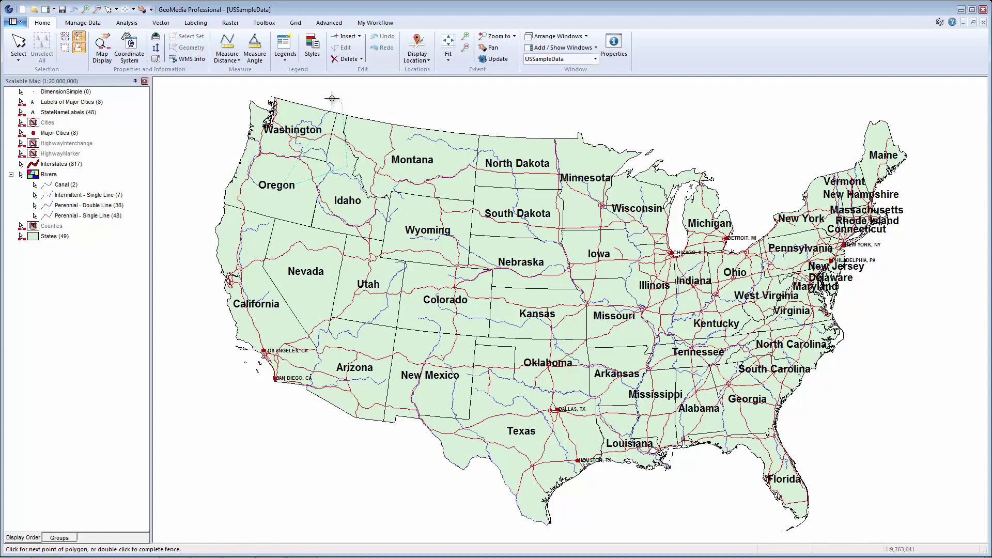
pyautogui.doubleClick(270, 102)
pyautogui.click(269, 101)
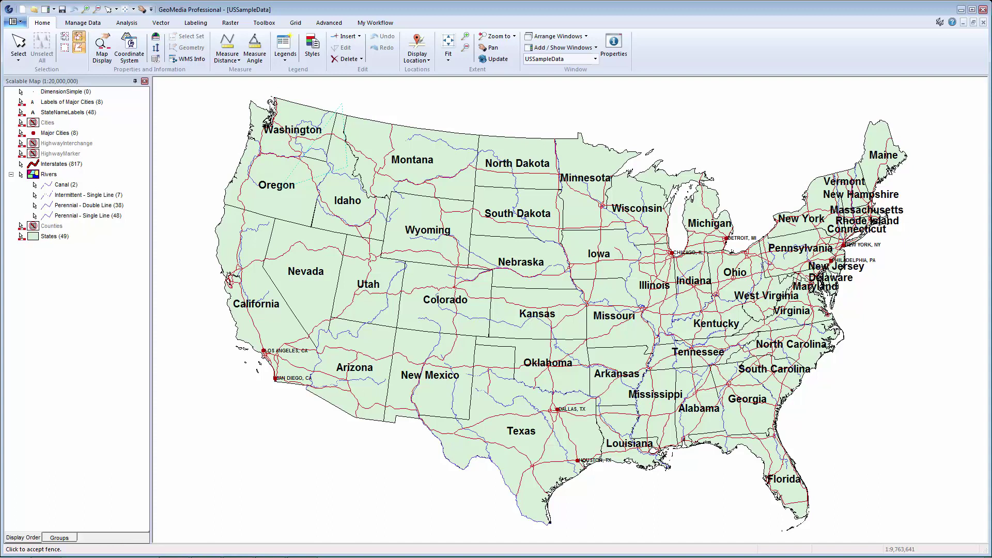
# Fit the map view to the selected states, then unselect all.
pyautogui.click(447, 60)
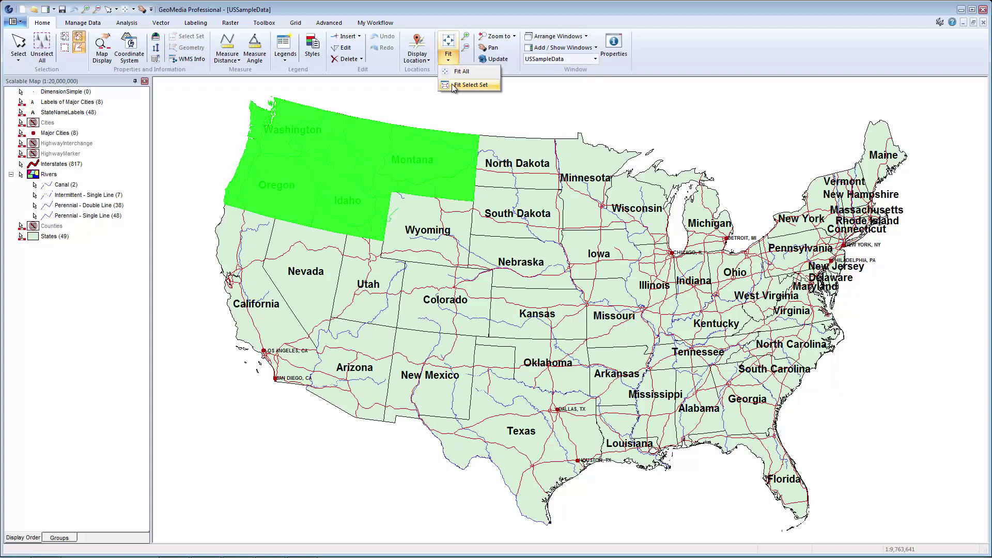
pyautogui.click(452, 84)
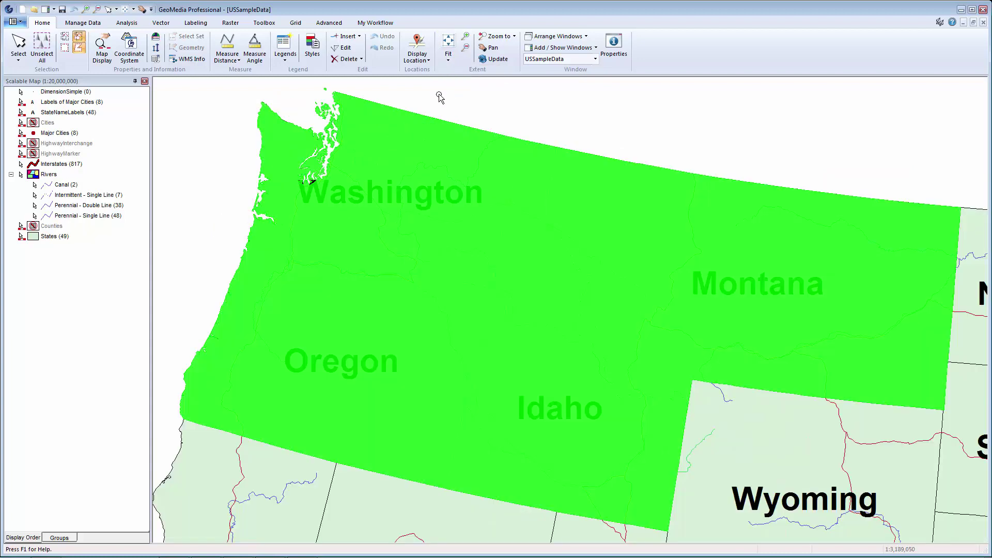
pyautogui.click(38, 45)
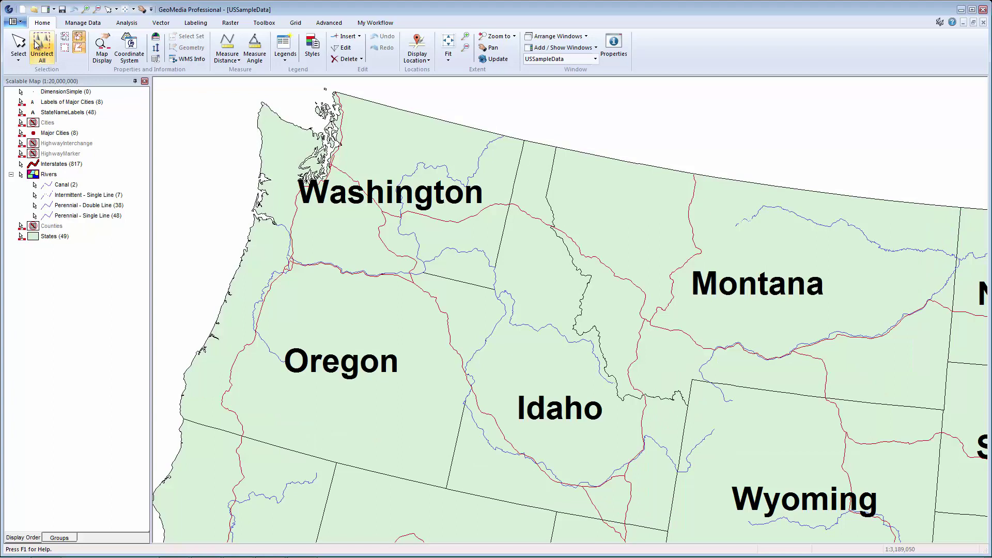
# Switch the selection mode and go to the SmartLocate page of the program Options.
pyautogui.click(66, 51)
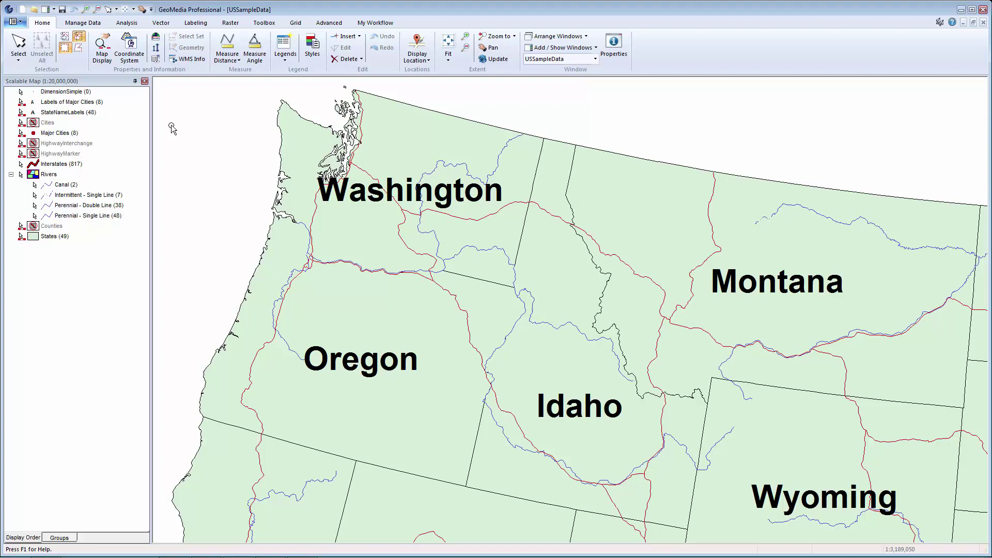
pyautogui.click(13, 22)
pyautogui.click(39, 292)
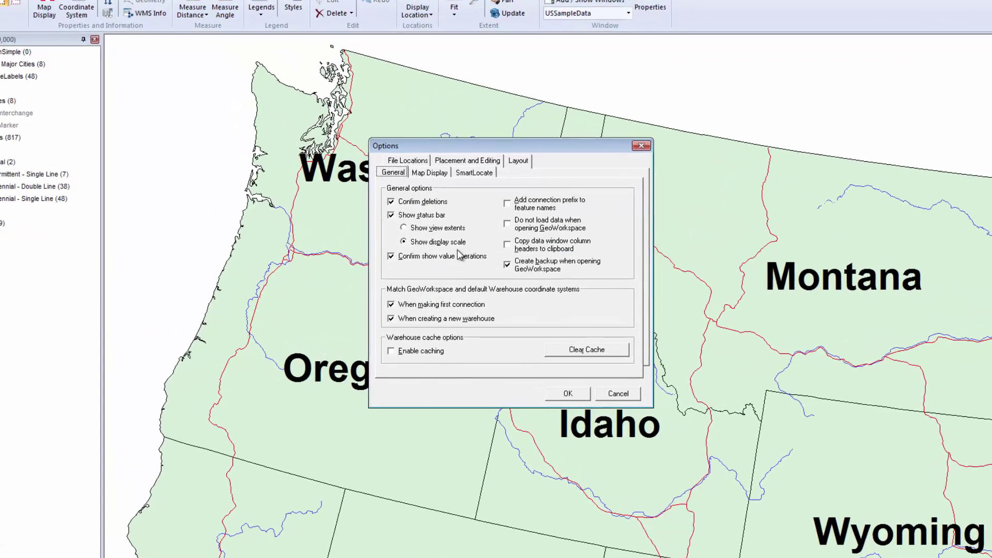
pyautogui.click(474, 173)
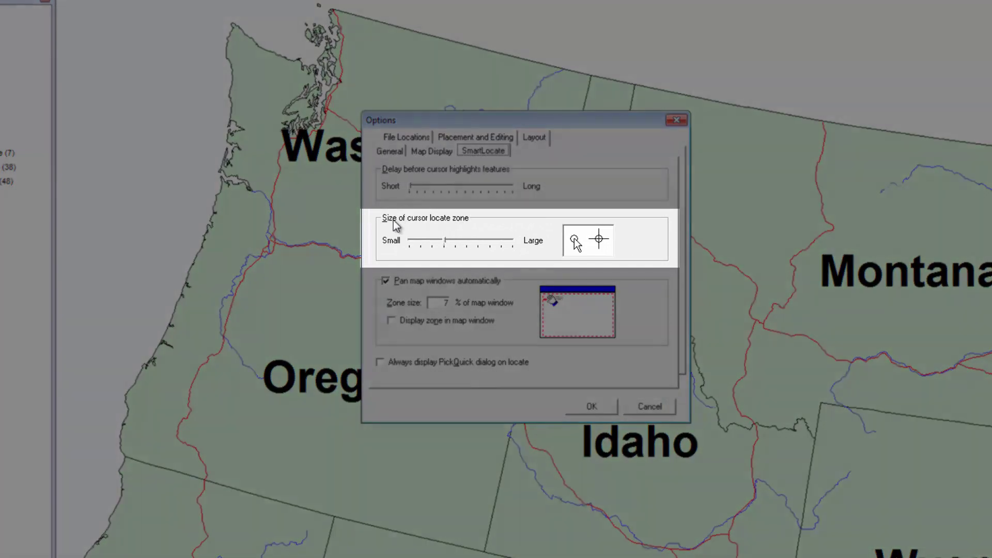
# Slide the cursor locate zone size to Large and back, then cancel without changes.
pyautogui.moveTo(443, 240); pyautogui.dragTo(515, 238)
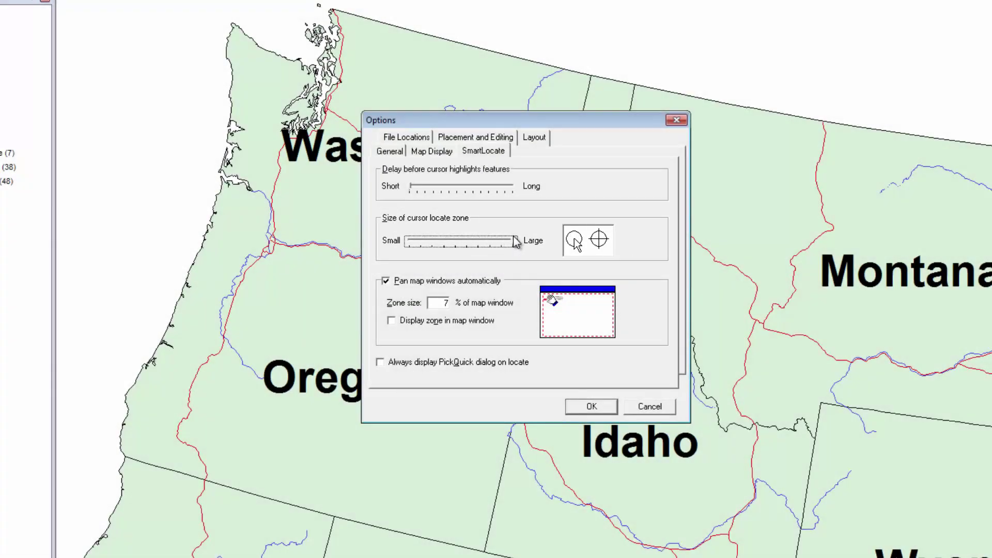
pyautogui.moveTo(513, 242); pyautogui.dragTo(448, 246)
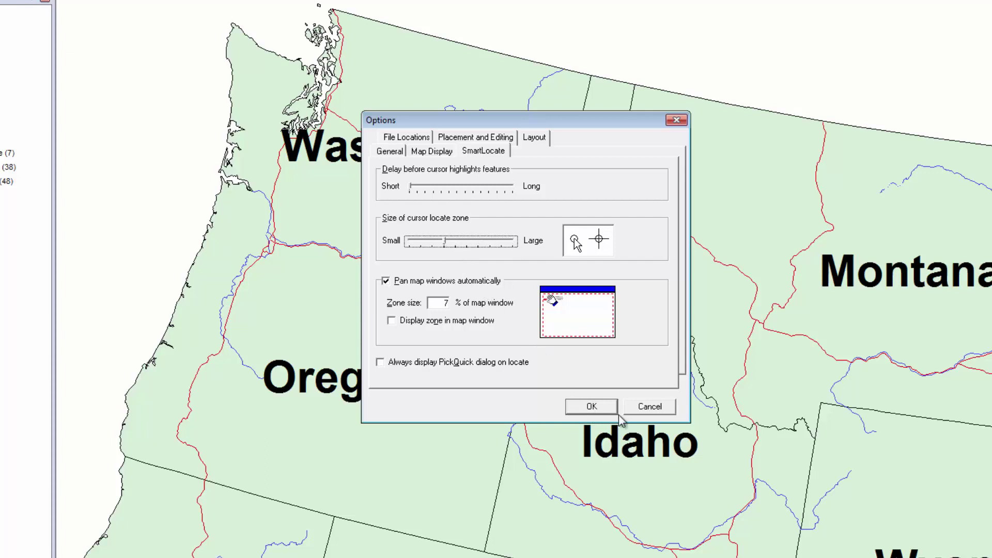
pyautogui.click(652, 409)
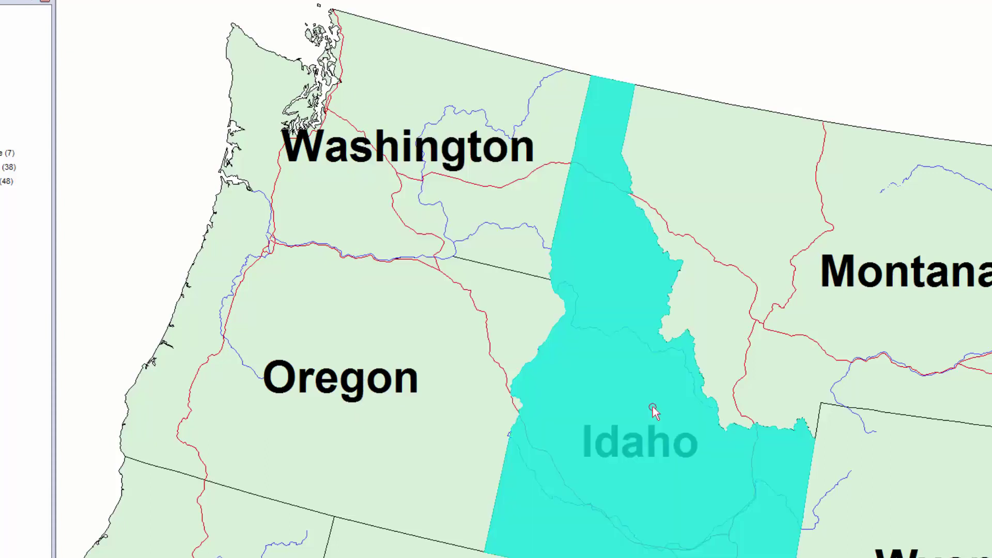
# Zoom out to the western and central states and pick Nevada as the States feature.
pyautogui.scroll(-3, 646, 404)
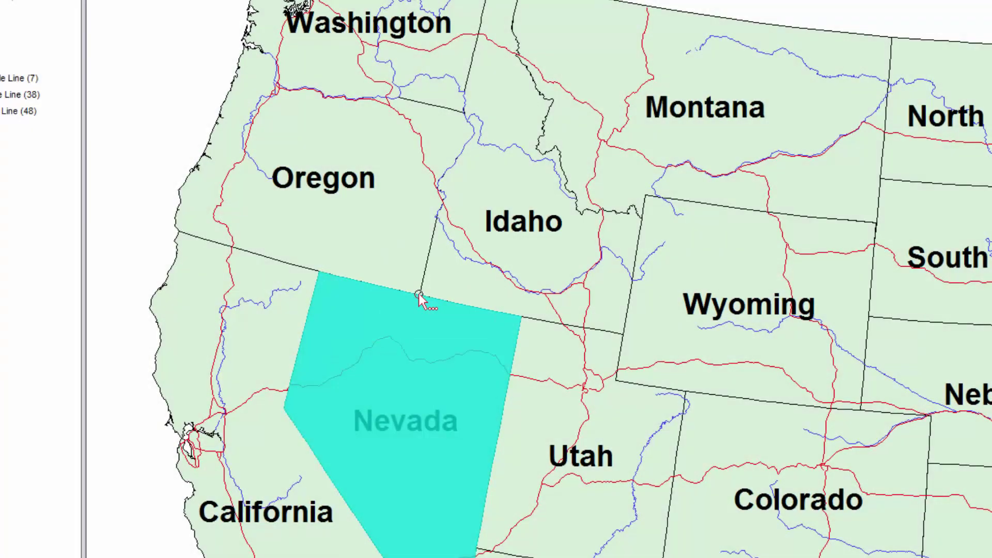
pyautogui.click(420, 299)
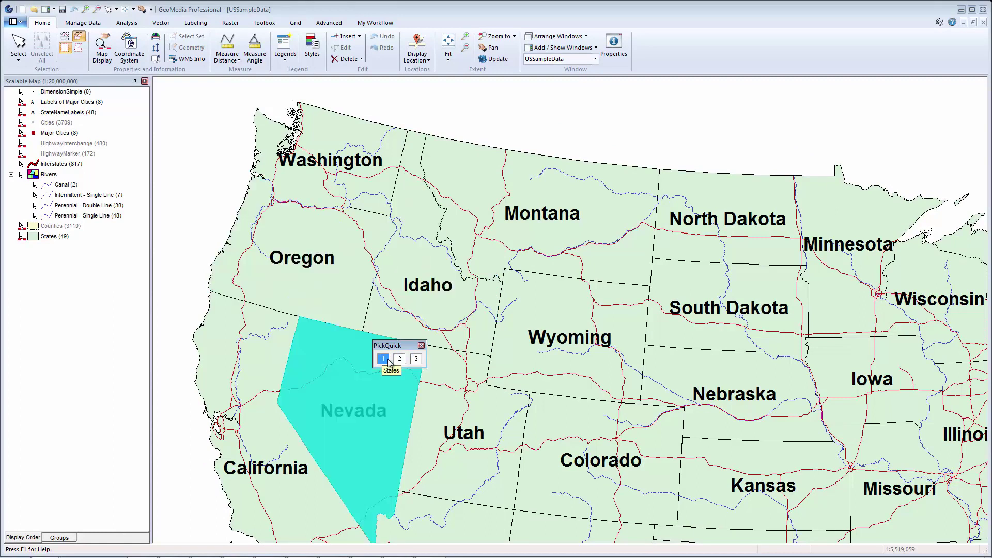
pyautogui.click(388, 360)
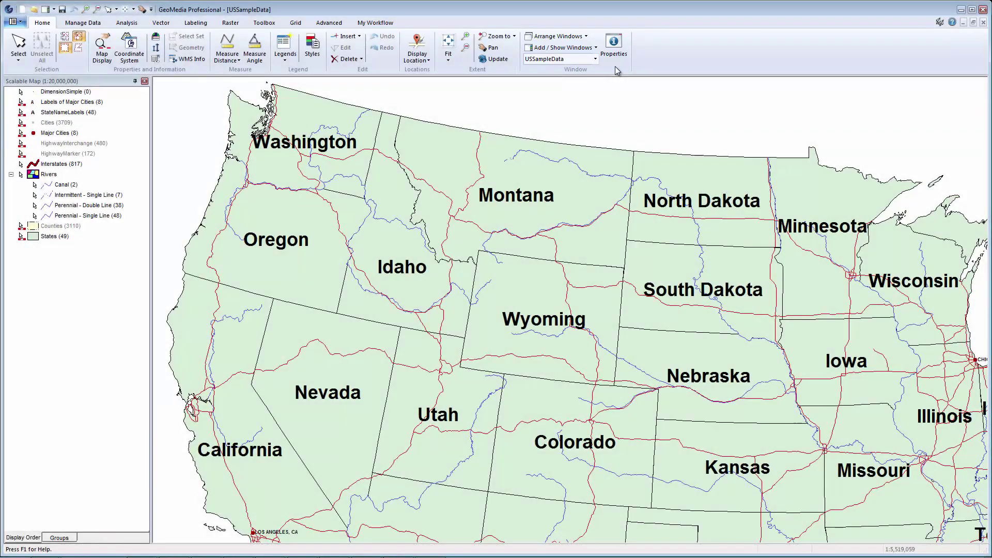
# Rename the map window to Regional Index with fit-and-zoom-out at 150%, then select Idaho.
pyautogui.click(614, 45)
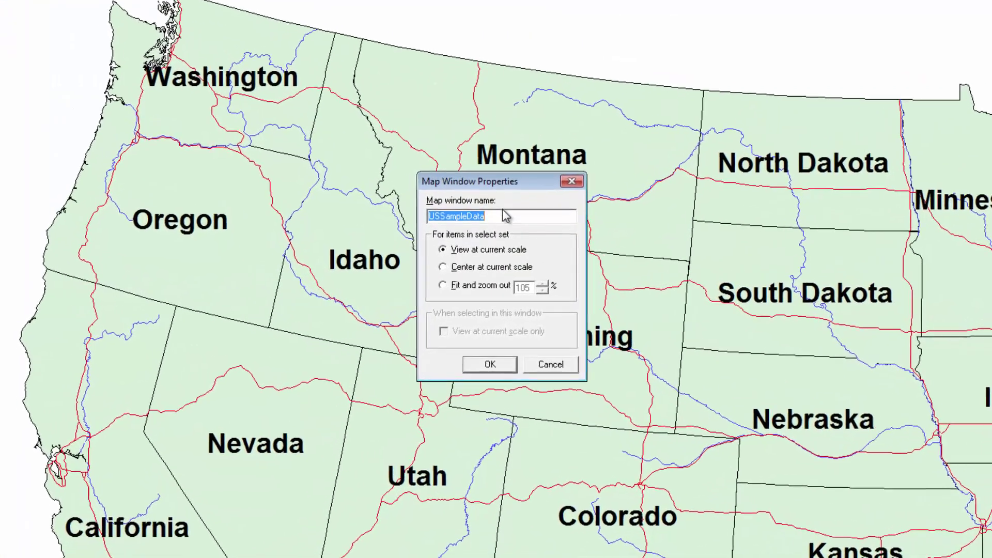
pyautogui.write('Regio')
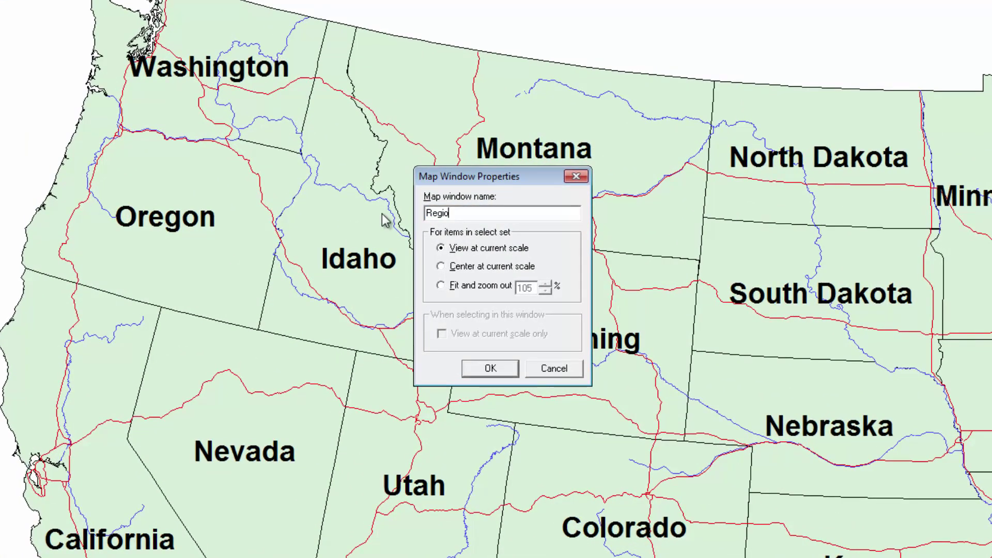
pyautogui.write('nal Index')
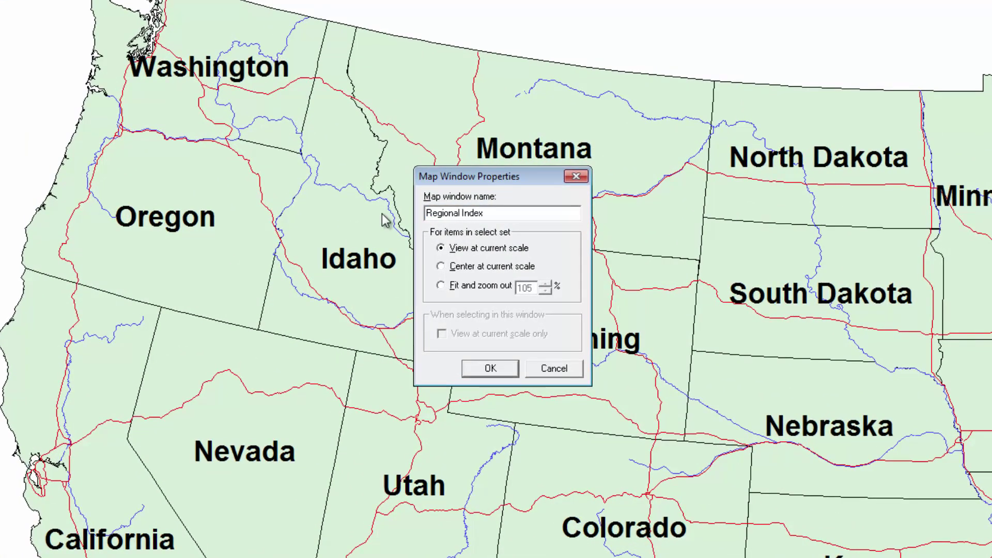
pyautogui.click(442, 286)
pyautogui.click(546, 283)
pyautogui.click(546, 283)
pyautogui.click(546, 283)
pyautogui.click(545, 283)
pyautogui.click(546, 285)
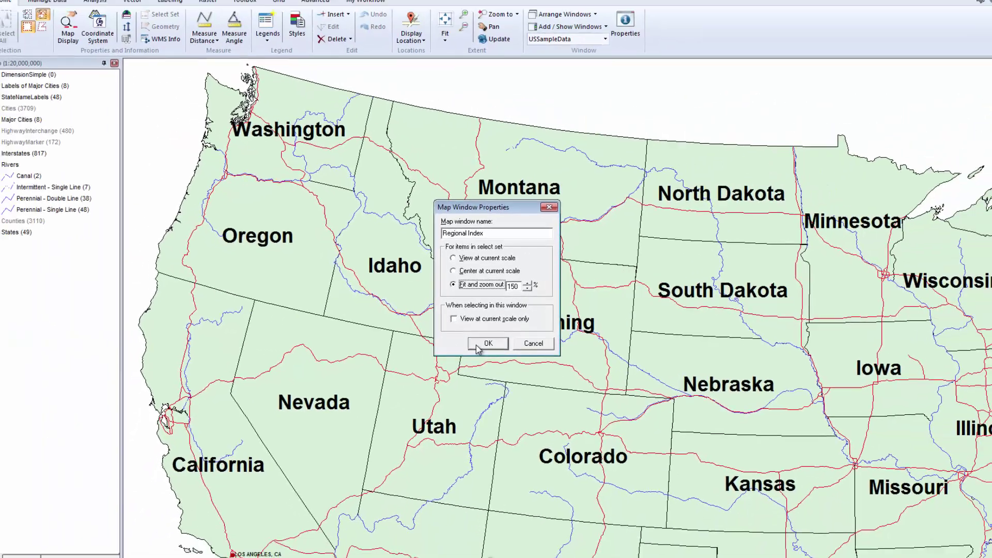
pyautogui.click(476, 362)
pyautogui.click(414, 319)
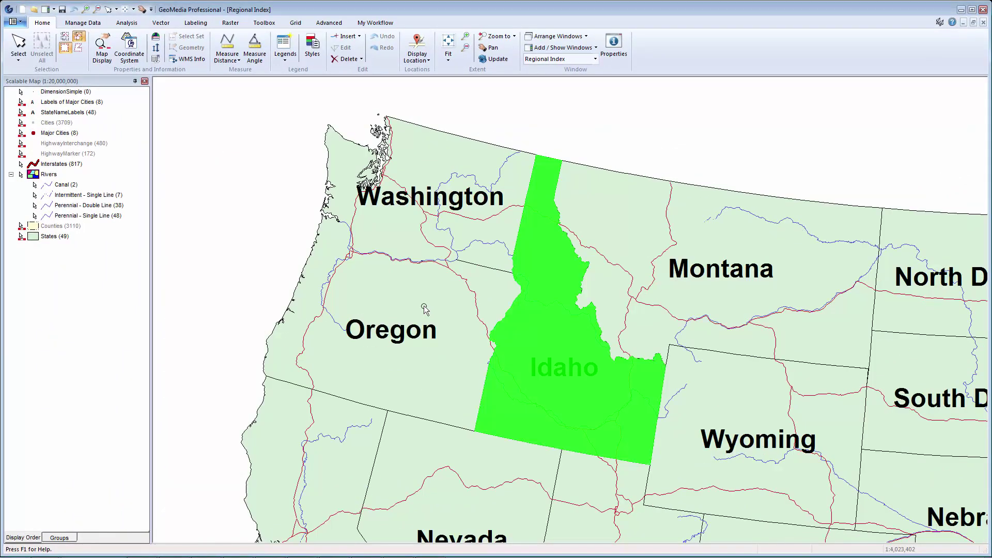
# Change Wyoming's POP attribute from 4535888 to 4535889, check its Area, and confirm.
pyautogui.click(756, 440)
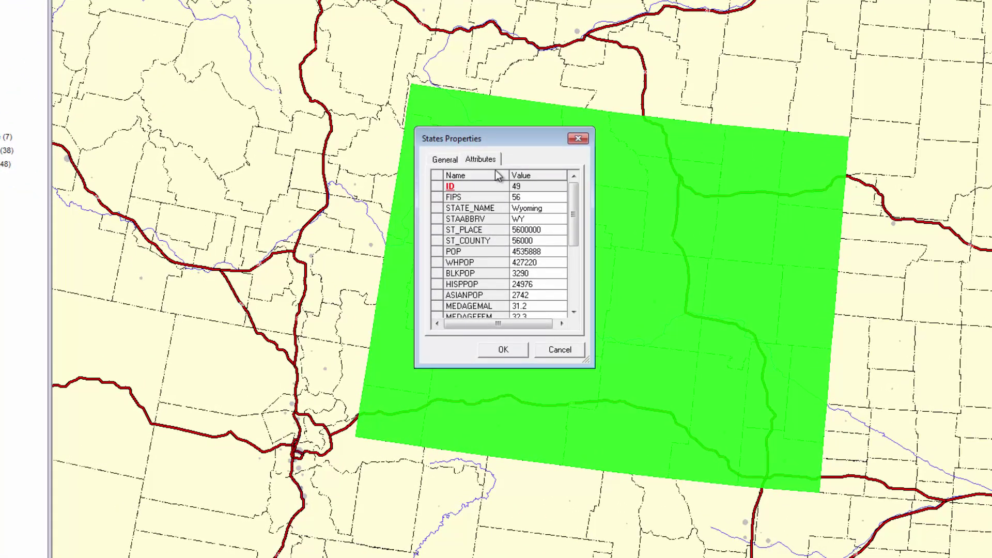
pyautogui.click(466, 252)
pyautogui.click(487, 251)
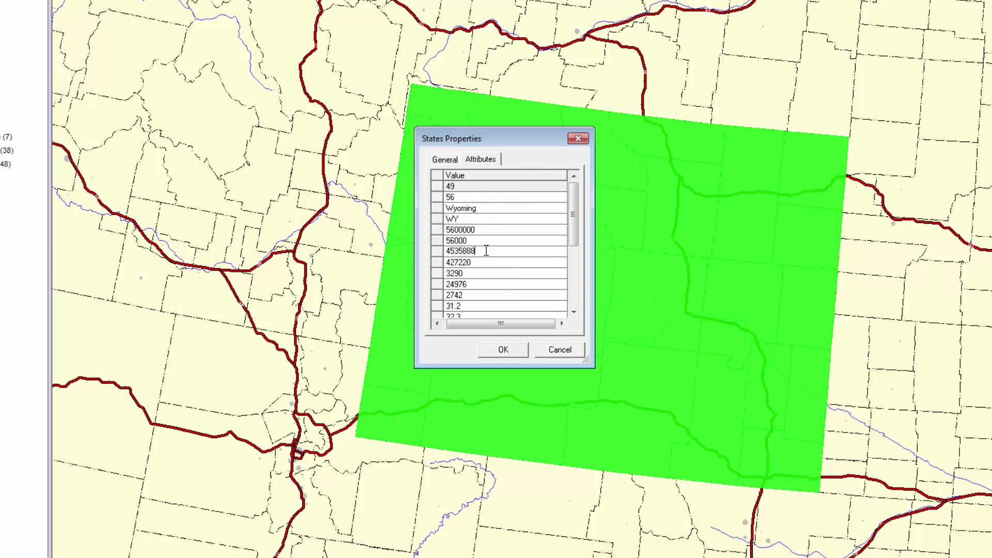
pyautogui.press('BackSpace')
pyautogui.write('9')
pyautogui.click(455, 161)
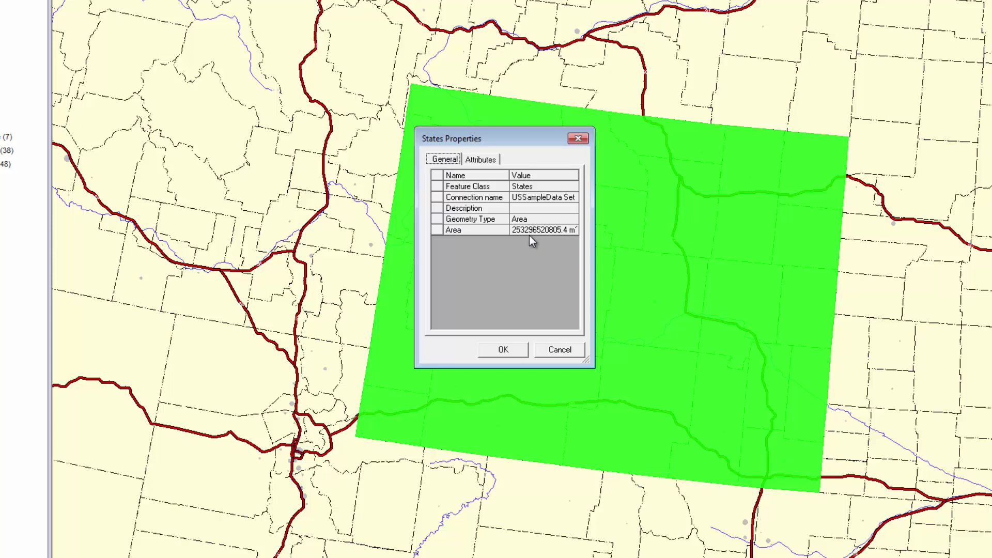
pyautogui.click(535, 231)
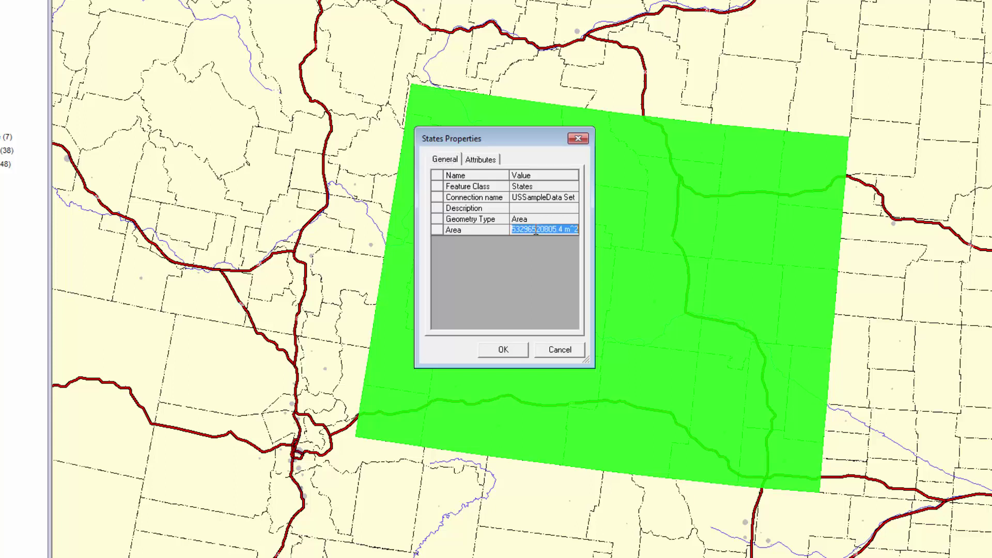
pyautogui.click(504, 349)
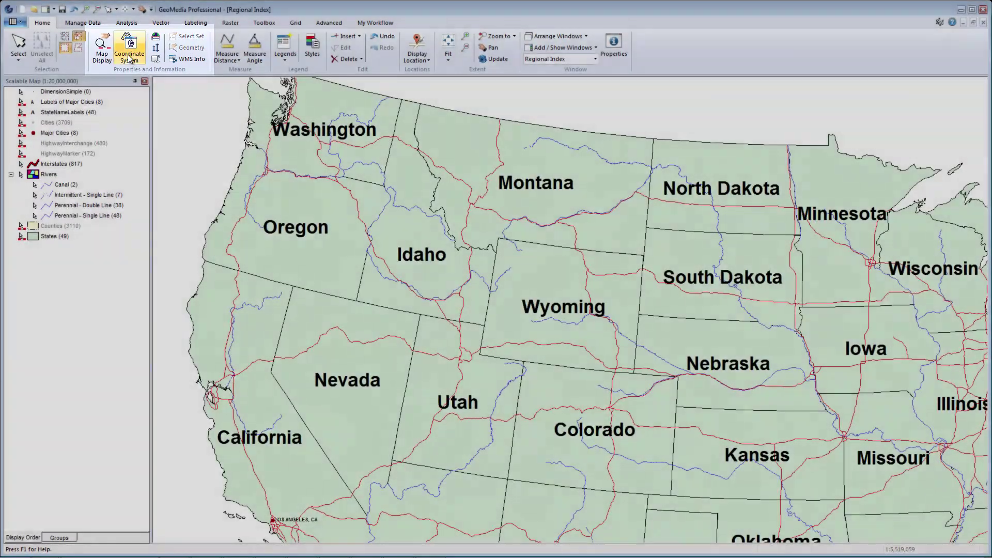
# In the coordinate system's Units and Formats, set the Area unit to mi^2 with .12 precision.
pyautogui.click(130, 48)
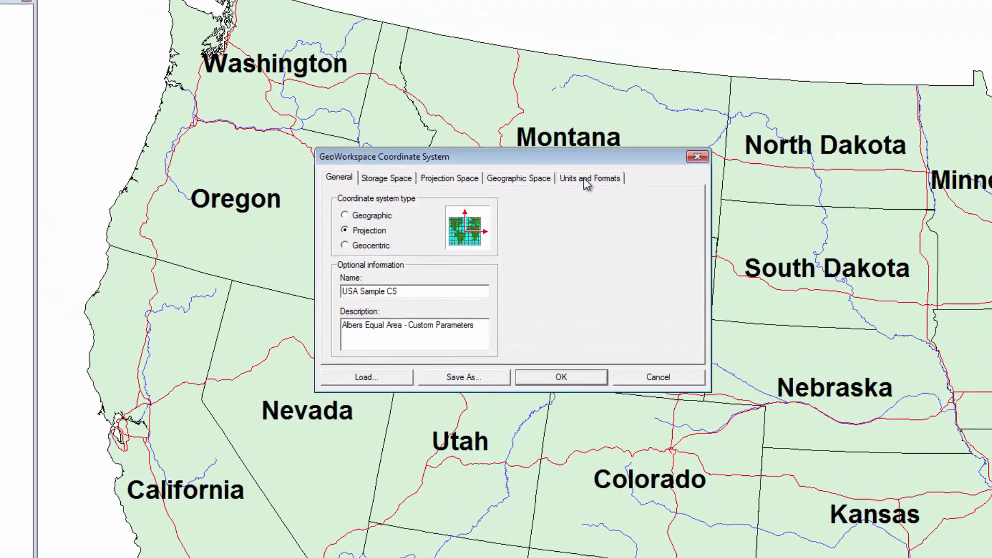
pyautogui.click(587, 184)
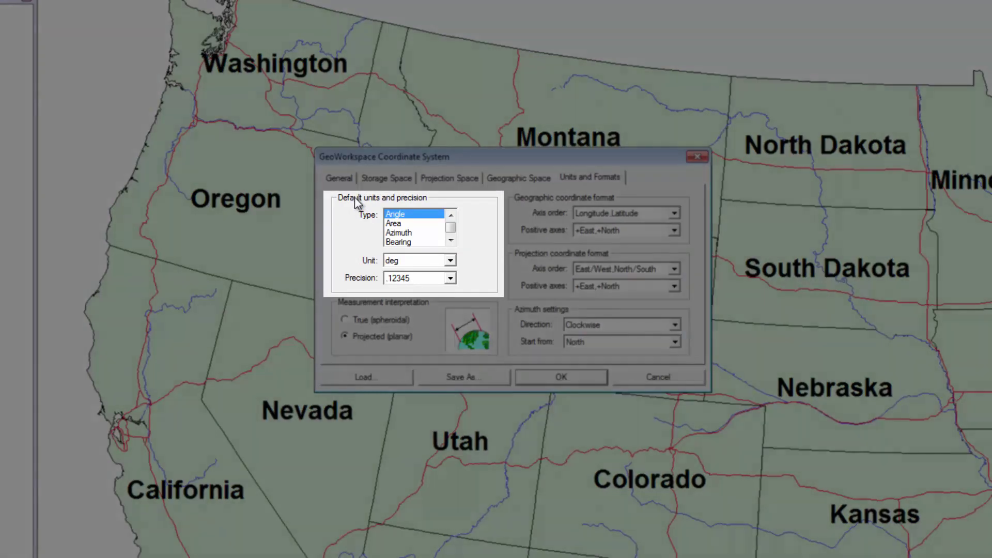
pyautogui.click(400, 224)
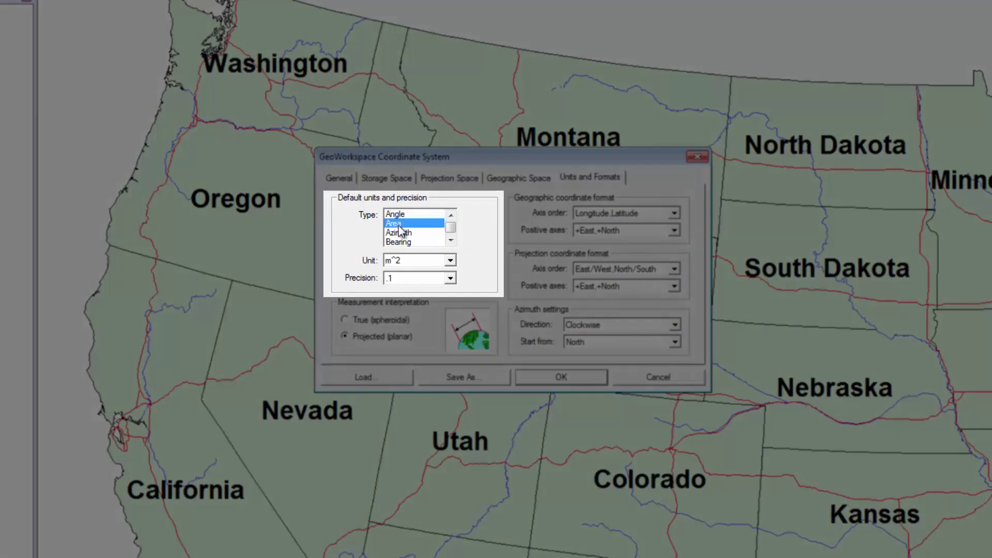
pyautogui.click(450, 260)
pyautogui.click(406, 288)
pyautogui.click(401, 281)
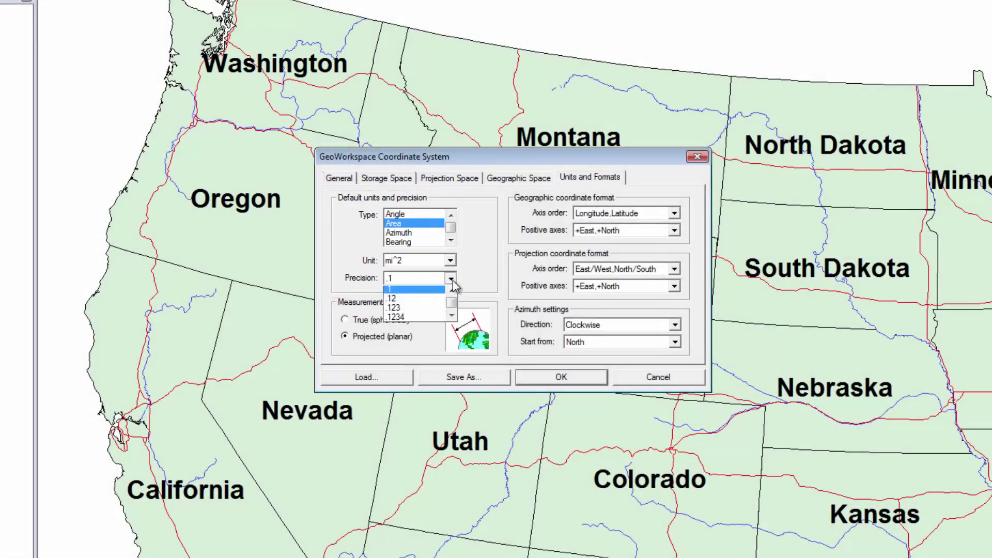
pyautogui.click(396, 302)
pyautogui.click(567, 377)
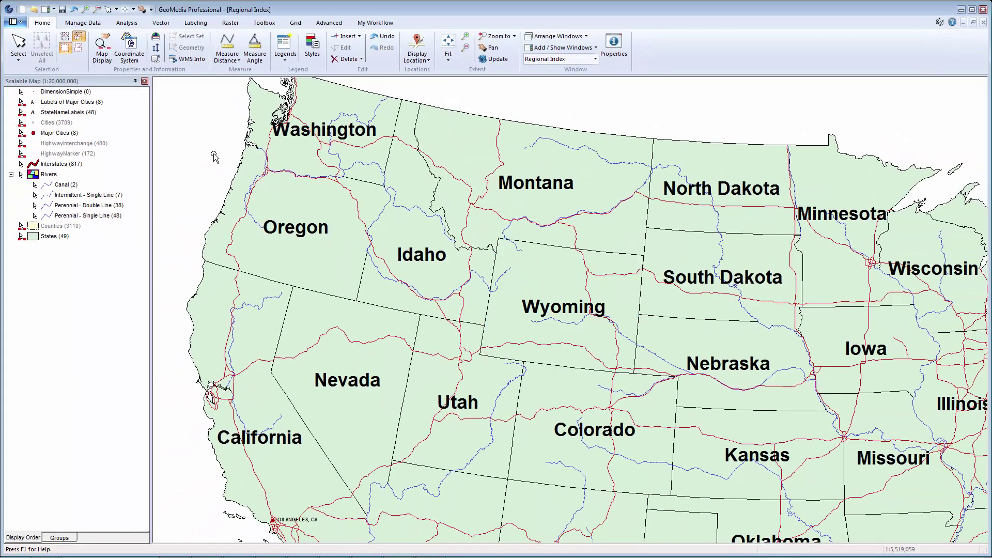
pyautogui.doubleClick(267, 195)
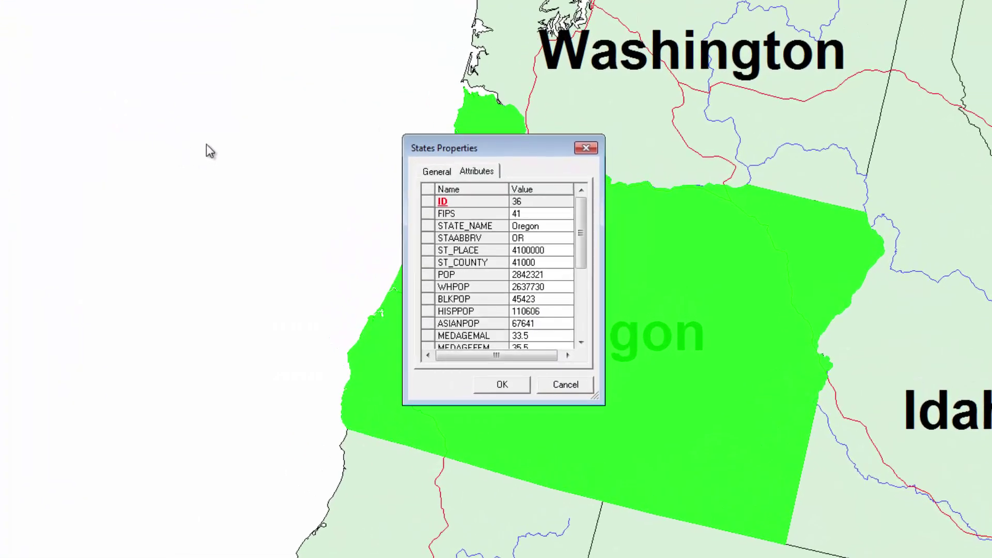
pyautogui.click(431, 170)
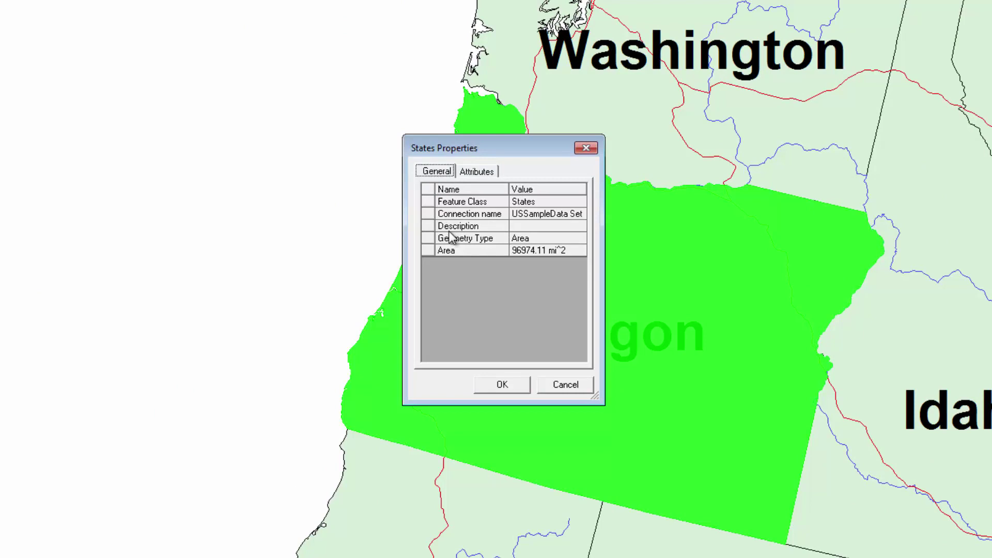
pyautogui.click(448, 253)
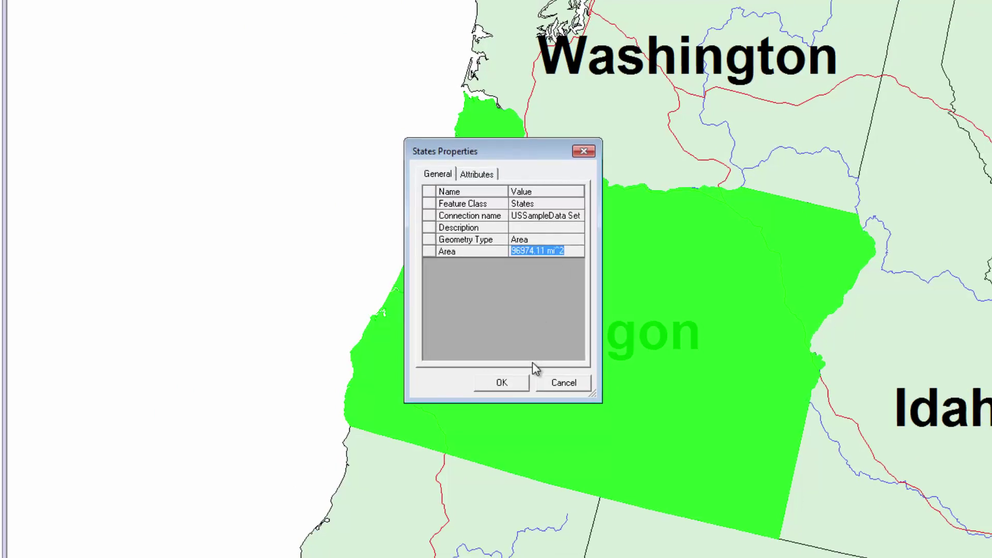
pyautogui.press('Escape')
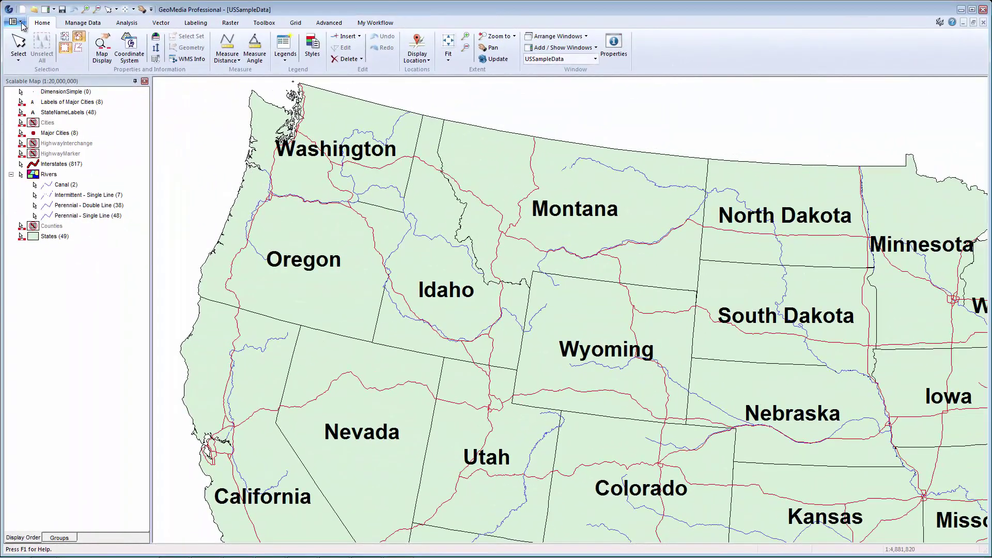
# Close the USSampleData GeoWorkspace, discarding its unsaved changes.
pyautogui.click(21, 23)
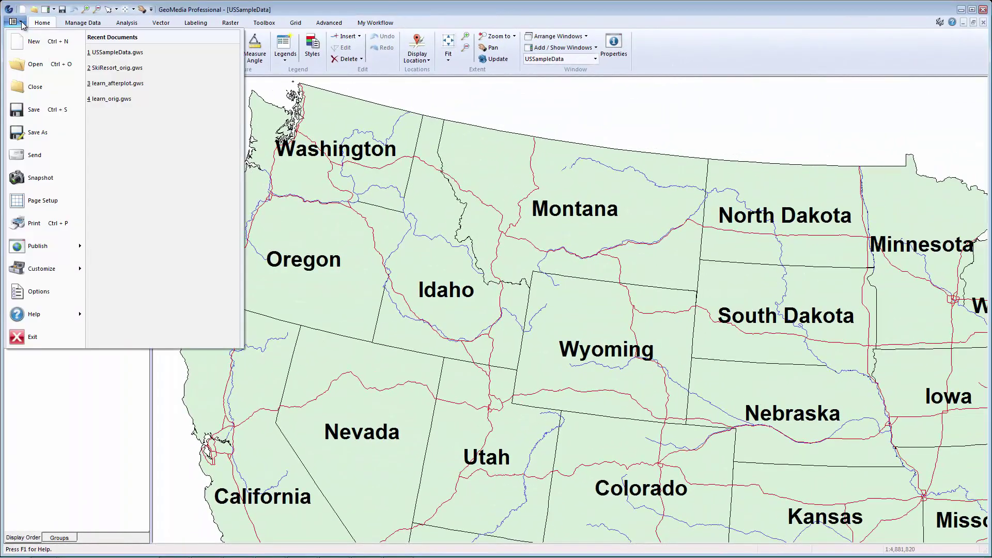
pyautogui.click(29, 87)
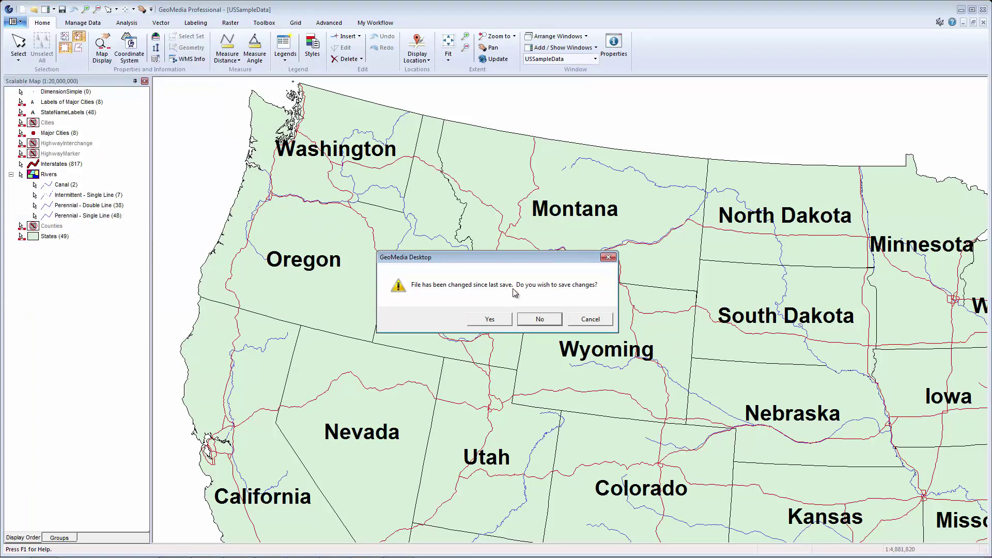
pyautogui.click(546, 319)
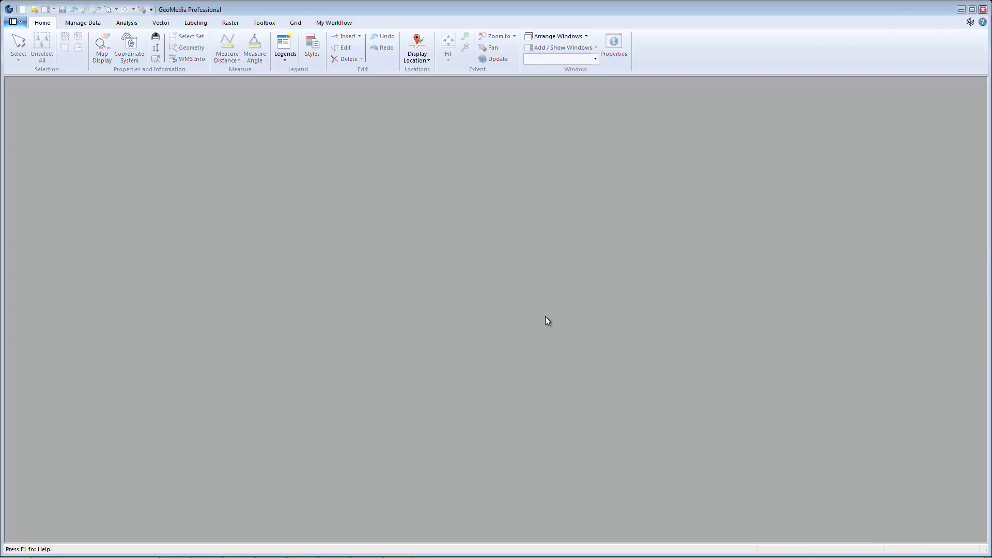